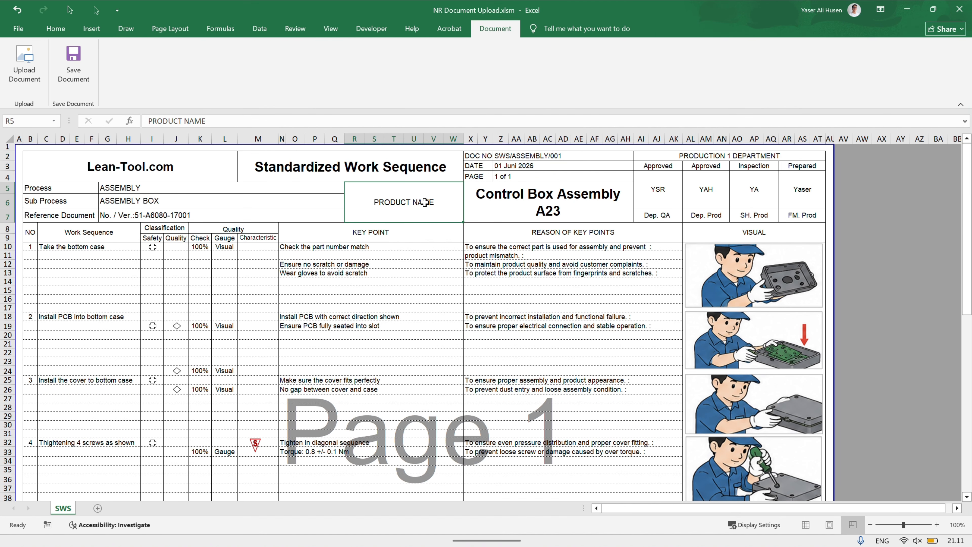
Step: Look over the work sequence sheet and save the document to a new workbook
scroll(425, 202, down, 5)
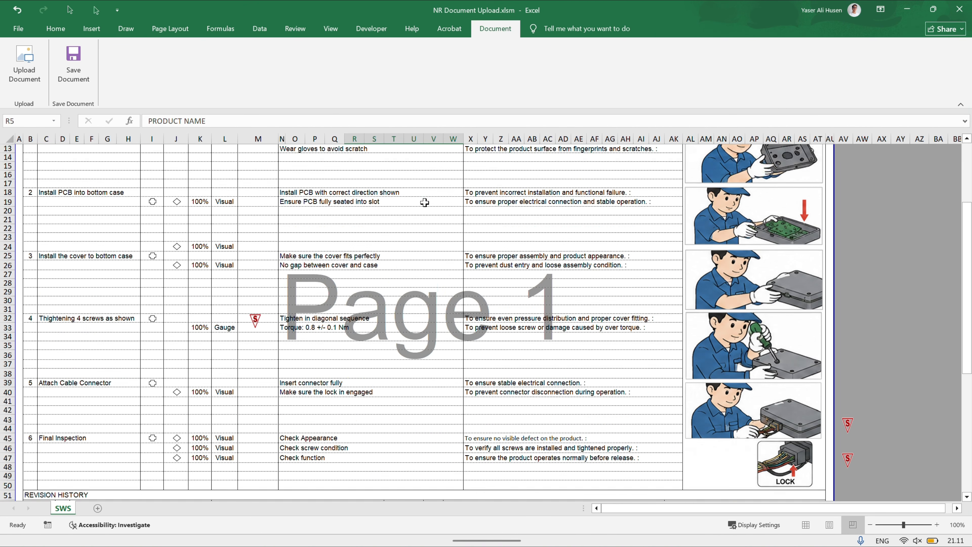
scroll(425, 202, up, 5)
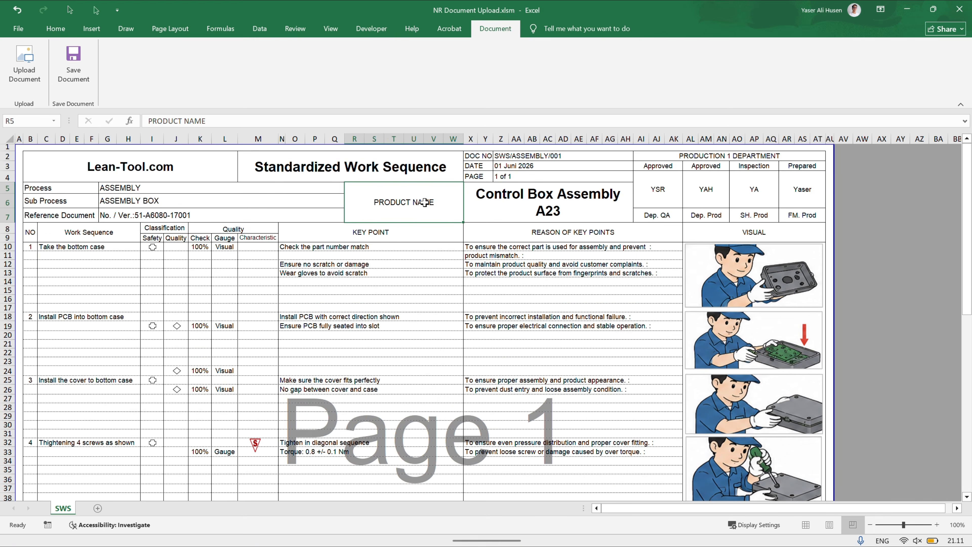
click(78, 60)
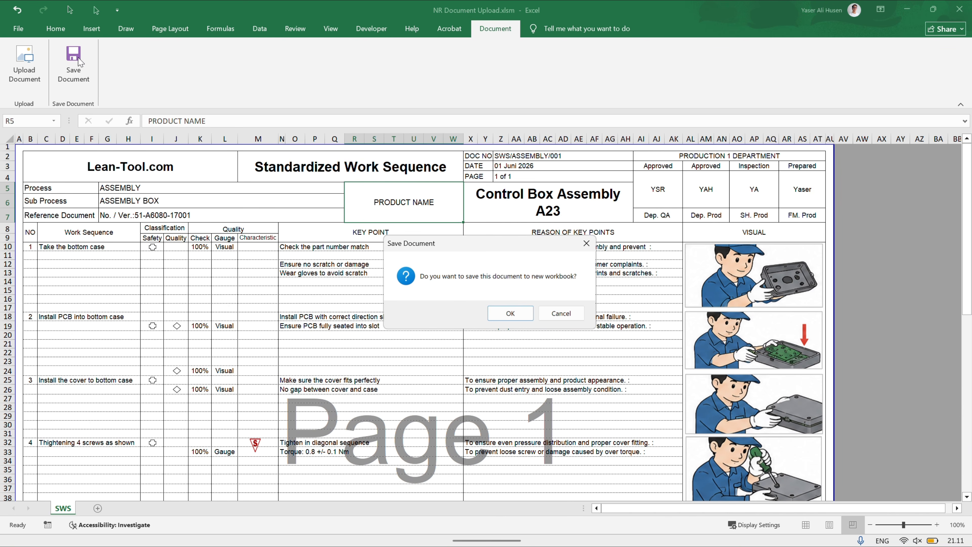
click(524, 311)
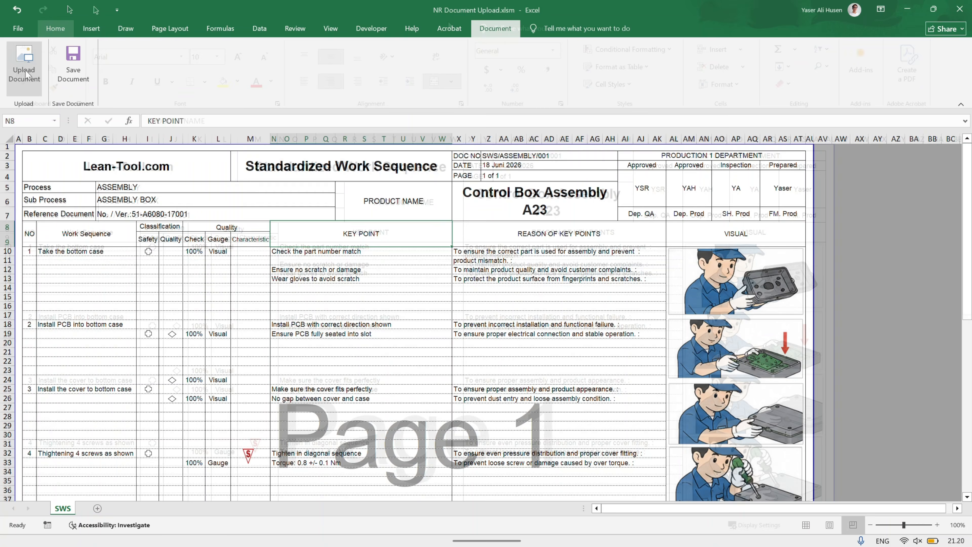
Step: Start a document upload with process ASSEMBLY, sub process ASSEMBLY BOX and document type SWS
click(26, 73)
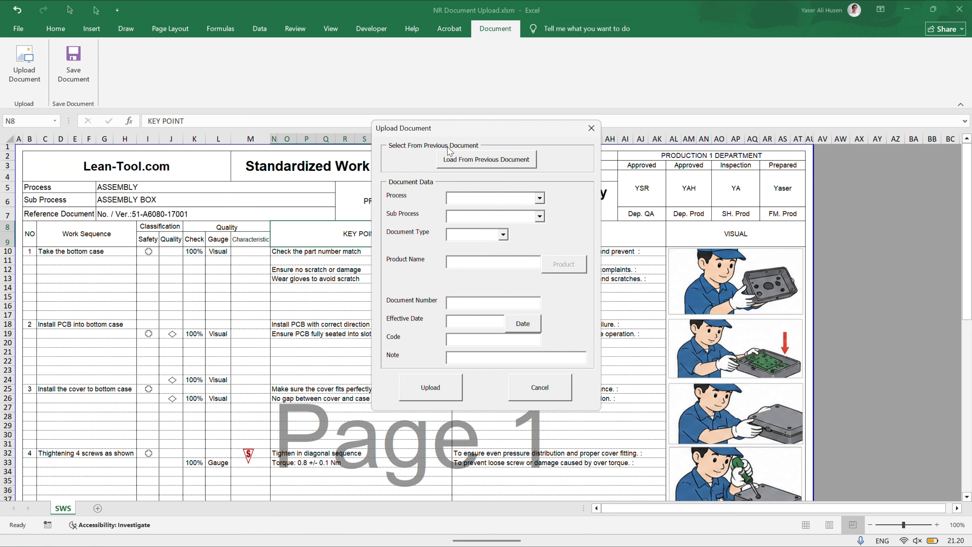
click(540, 198)
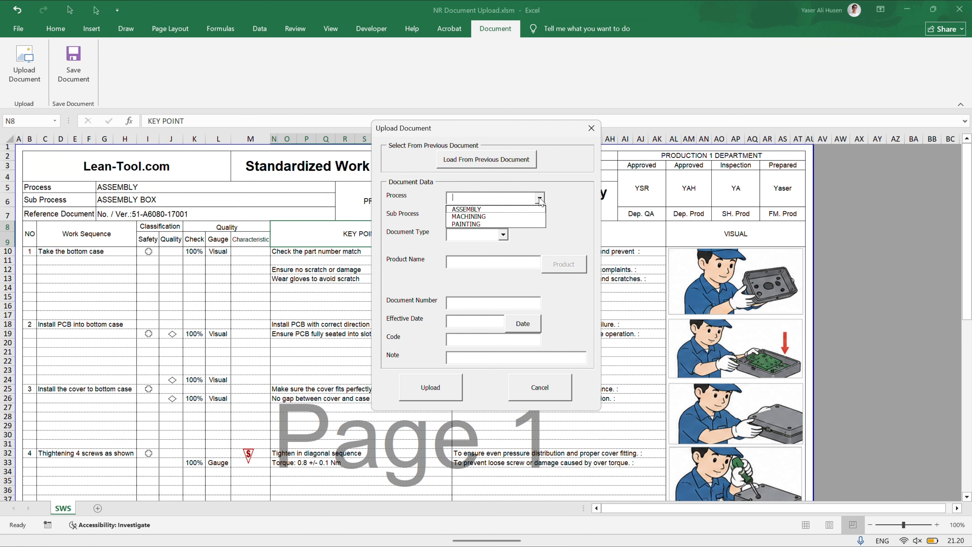
click(512, 207)
click(540, 216)
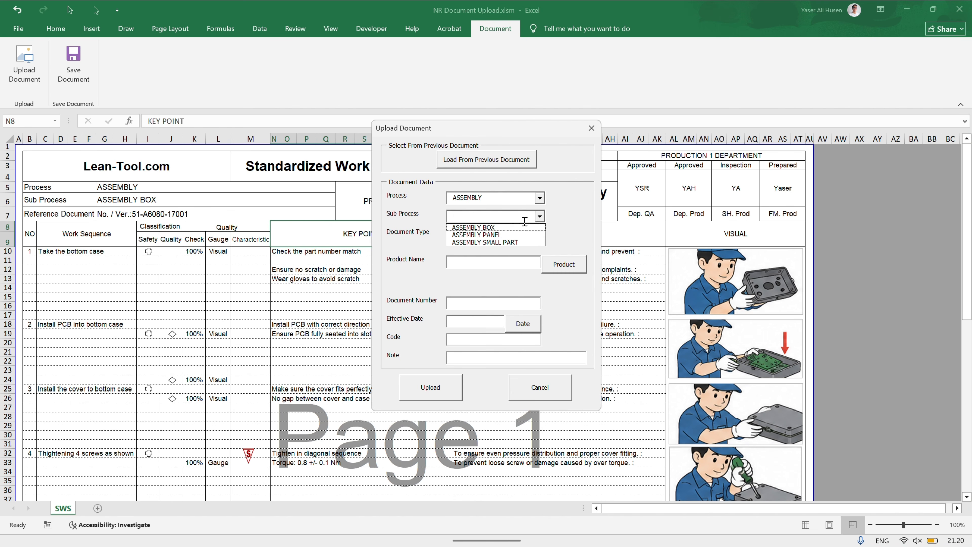
click(511, 227)
click(503, 234)
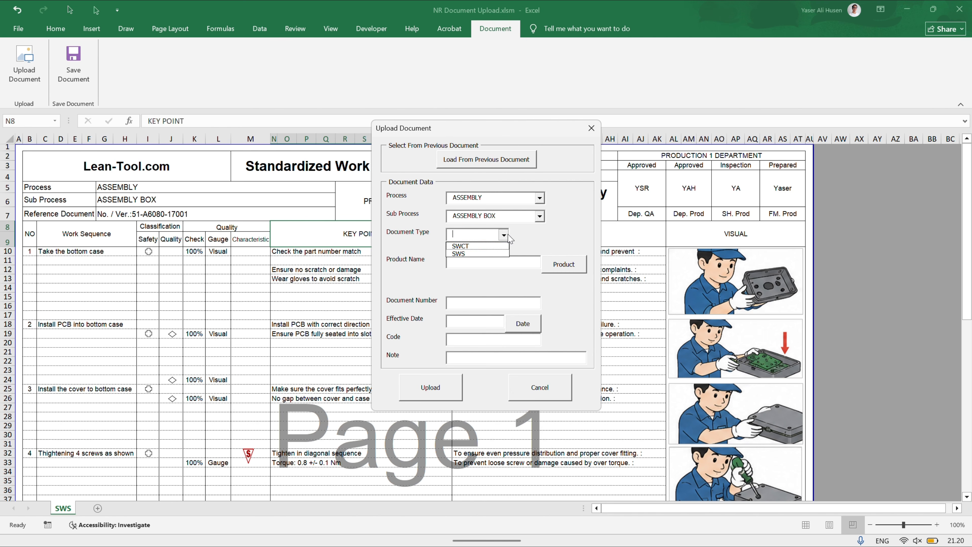
click(481, 248)
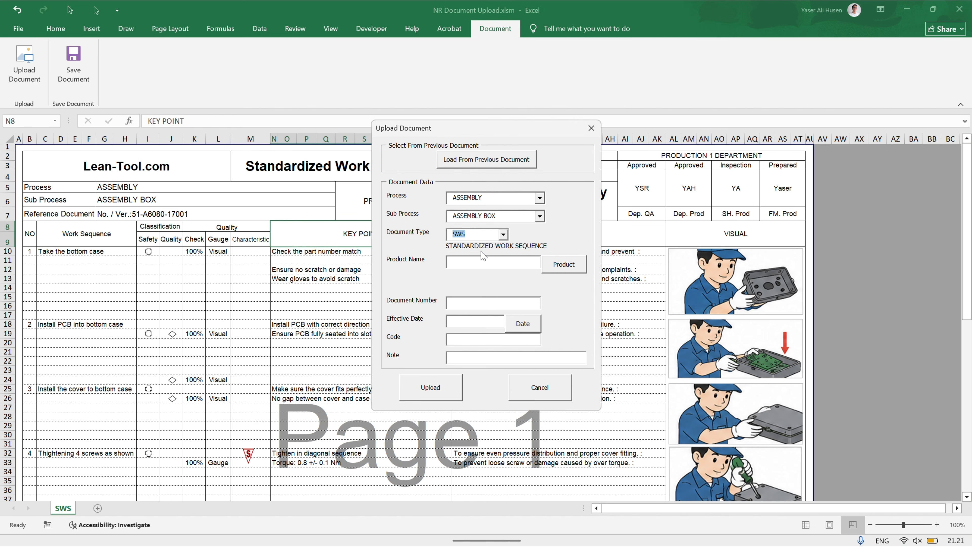
Step: Choose the control box assembly with part number ASSY-BOX-A123 as the upload's product
click(562, 265)
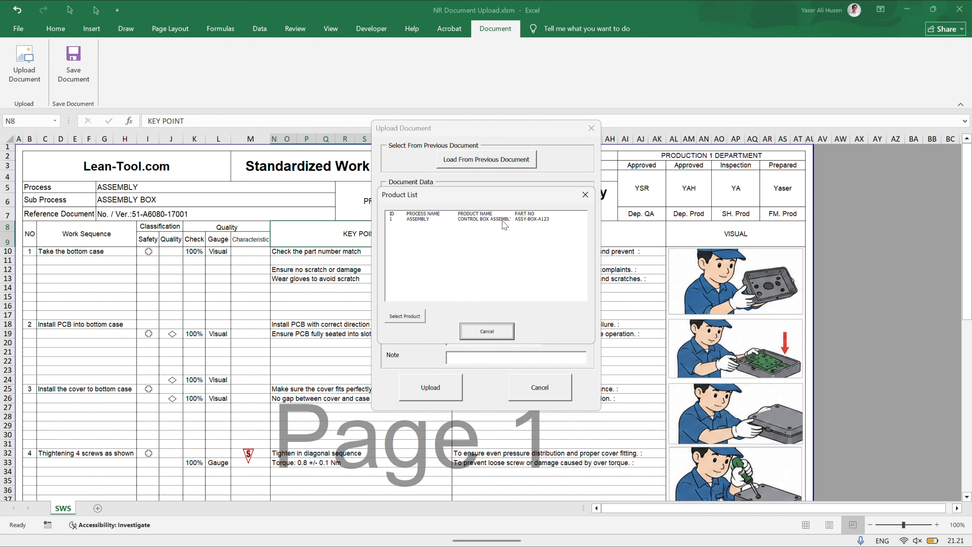
click(504, 220)
click(406, 316)
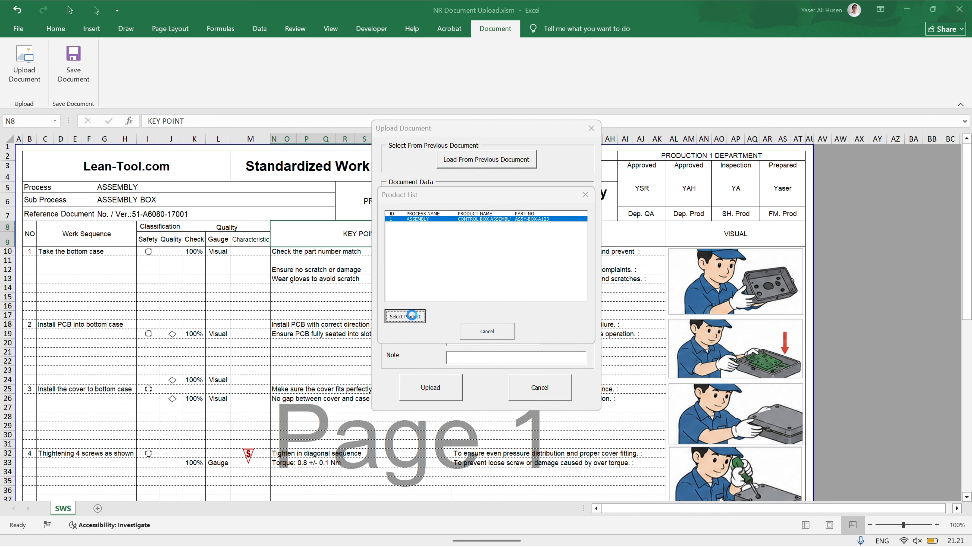
click(465, 319)
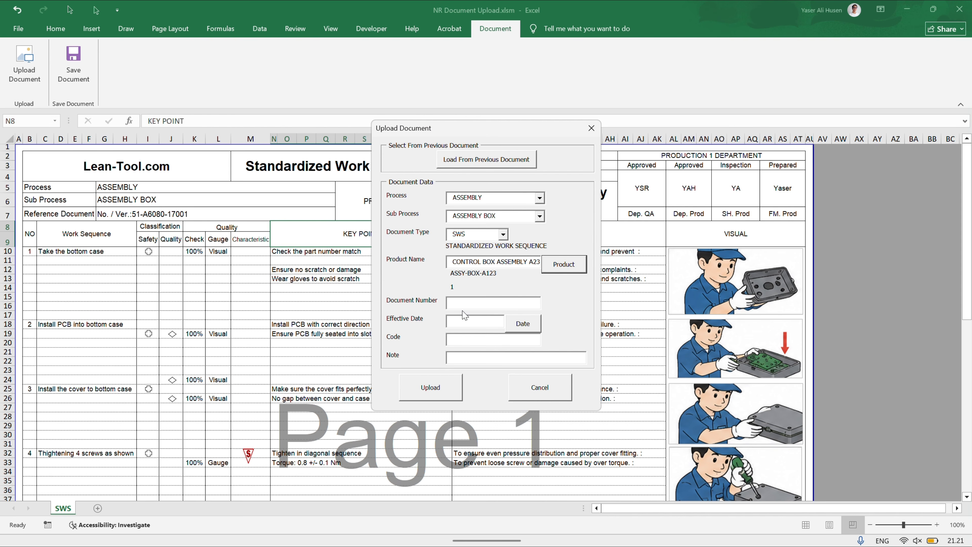
Step: Copy SWS/ASSEMBLY/001 from the sheet's DOC NO cell into the upload form's document number
click(465, 303)
drag(496, 129, 360, 124)
click(489, 156)
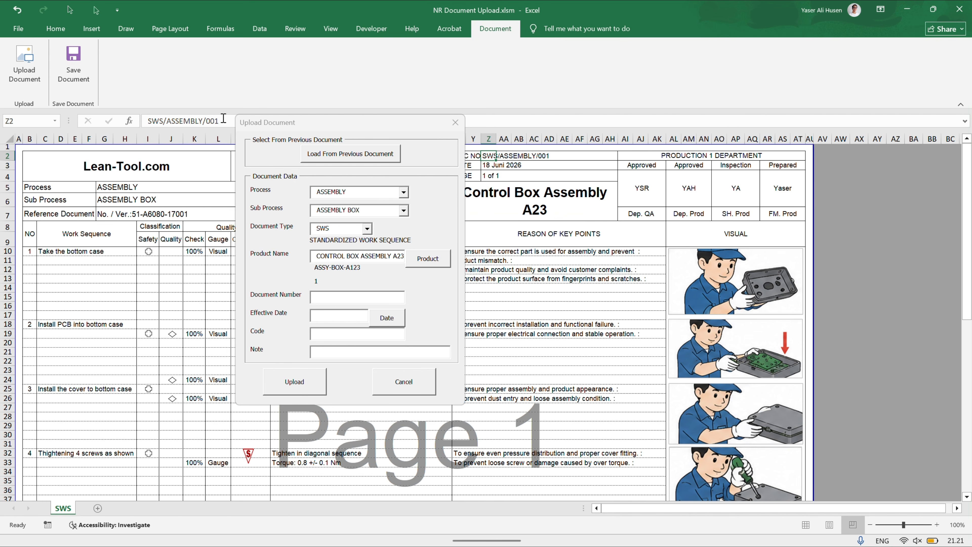
drag(226, 120, 137, 121)
key(ctrl+c)
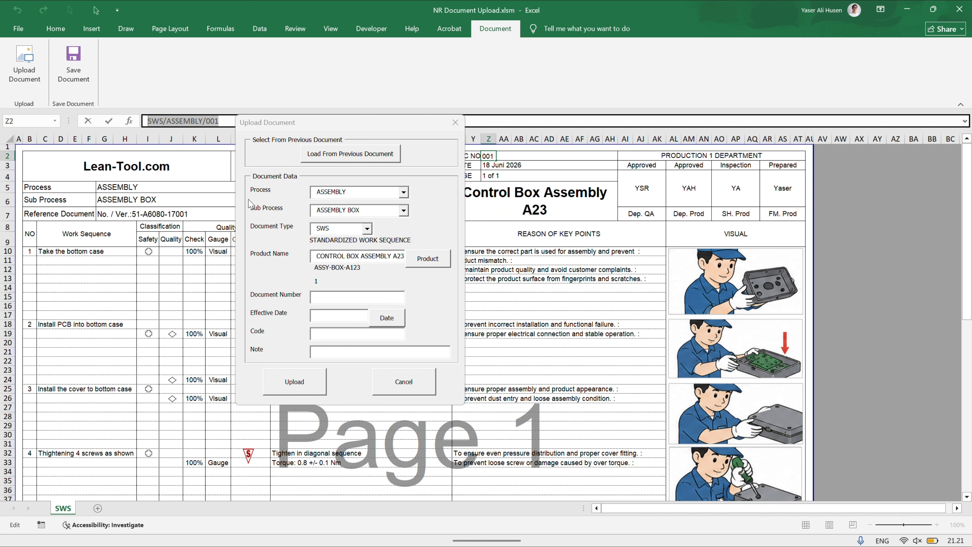
click(532, 288)
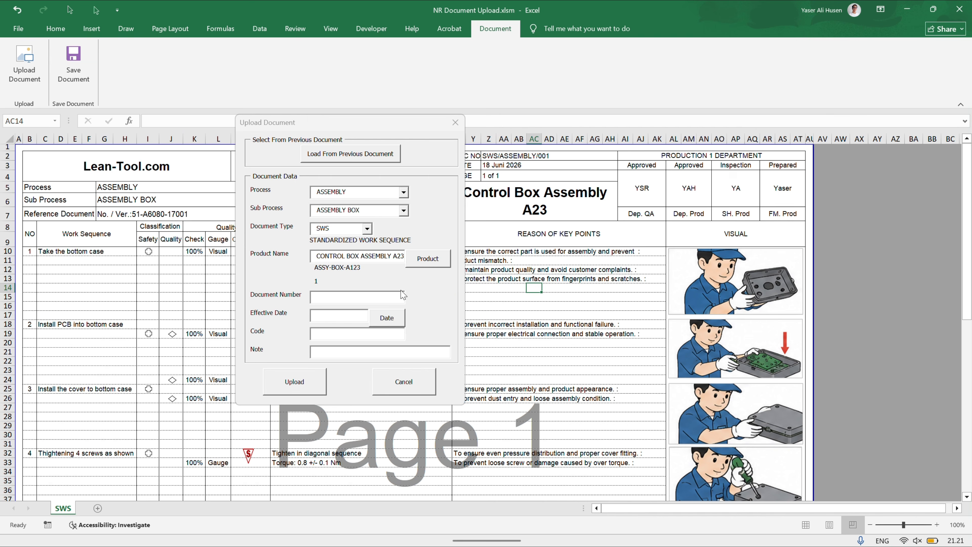
click(376, 296)
key(ctrl+v)
Step: Set the effective date to 2026-05-18, the code to SWS/ASSEMBLY/001 and the note to Box
click(386, 318)
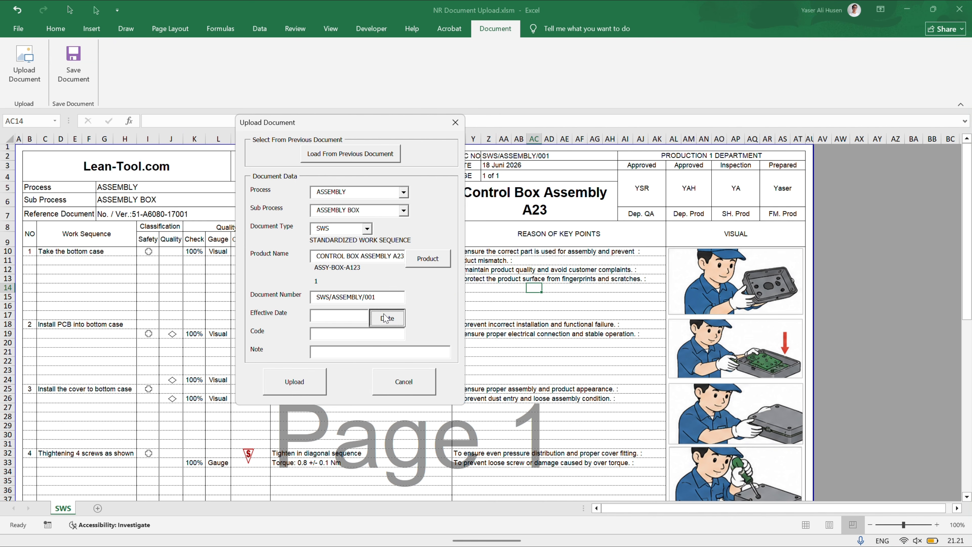
click(461, 299)
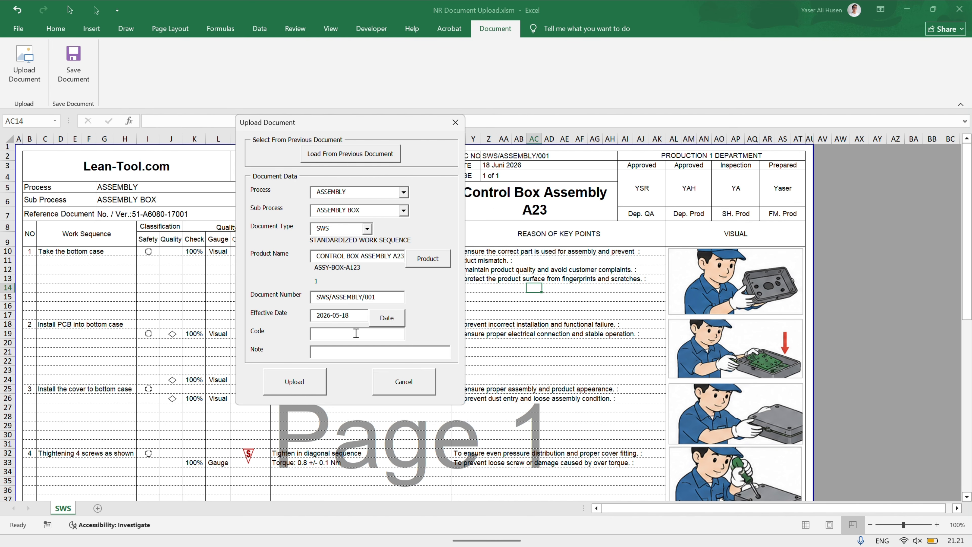
key(ctrl+v)
Step: Upload the sheet image and its data to the document system, accepting the confirmation
click(303, 382)
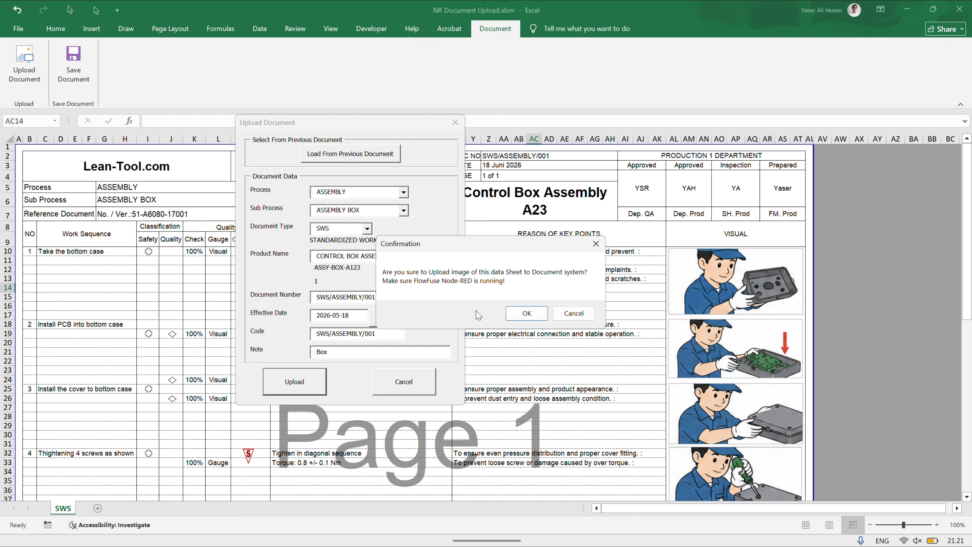
click(514, 316)
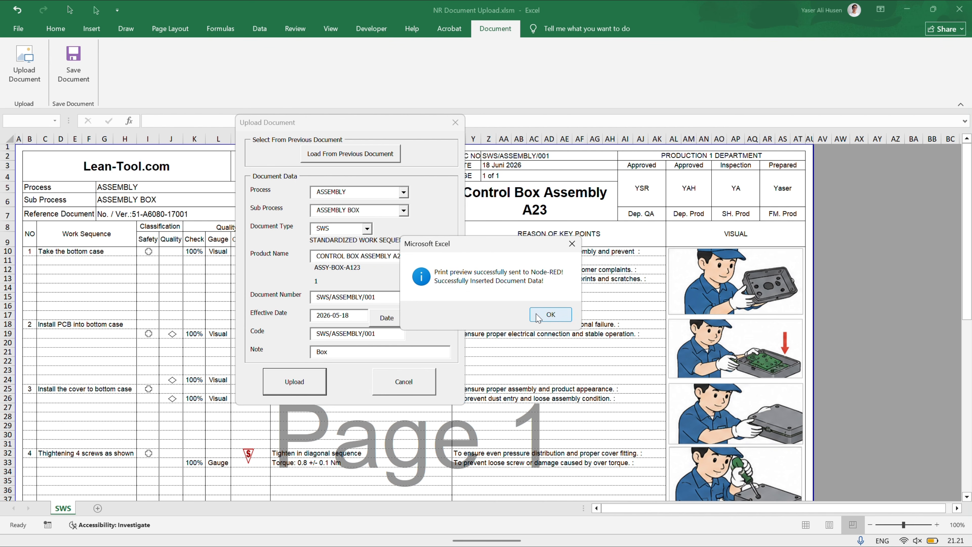
click(538, 317)
click(536, 314)
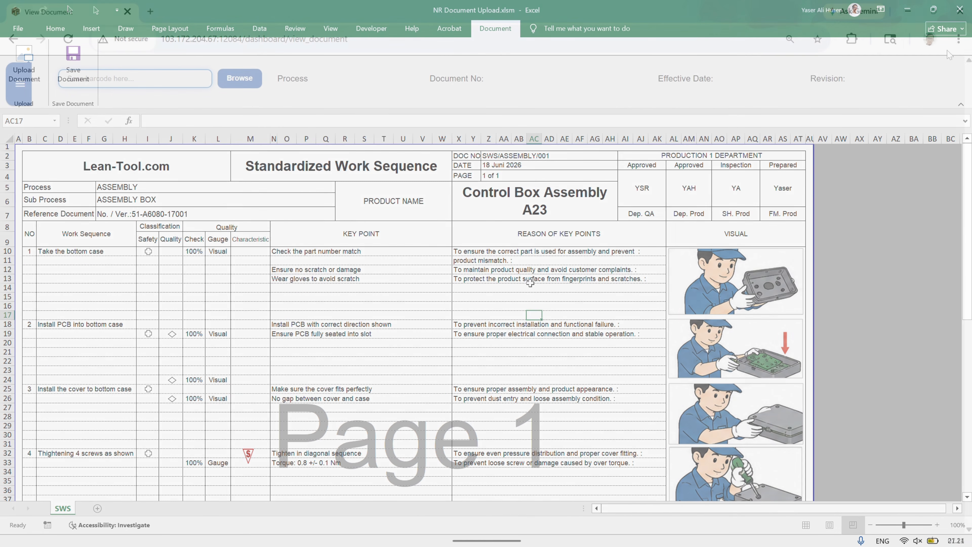
Step: On the View Document page in Chrome, look up SWS/ASSEMBLY/001 in full-screen display, then leave full screen
click(956, 43)
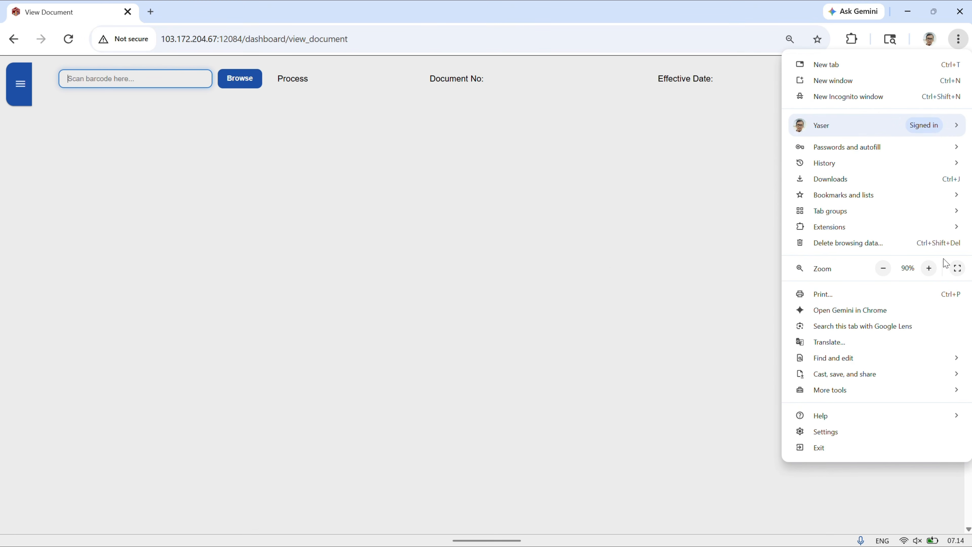
click(958, 268)
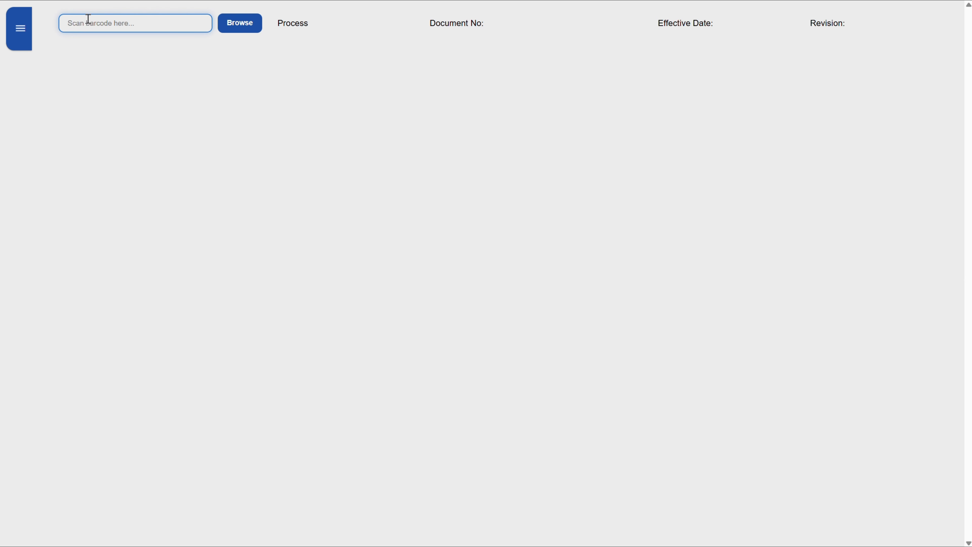
text(SWS/ASSEMBLY/001)
key(Return)
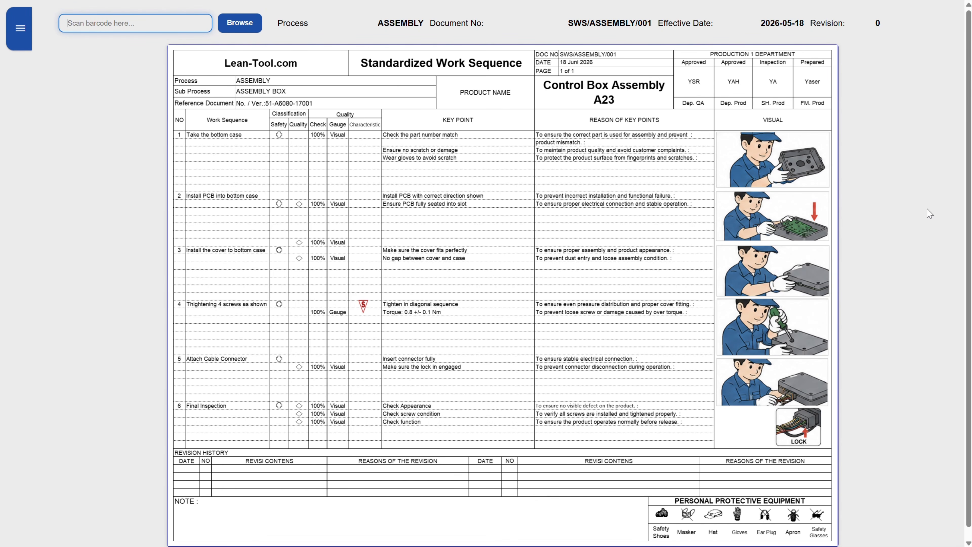
key(XF86AudioLowerVolume)
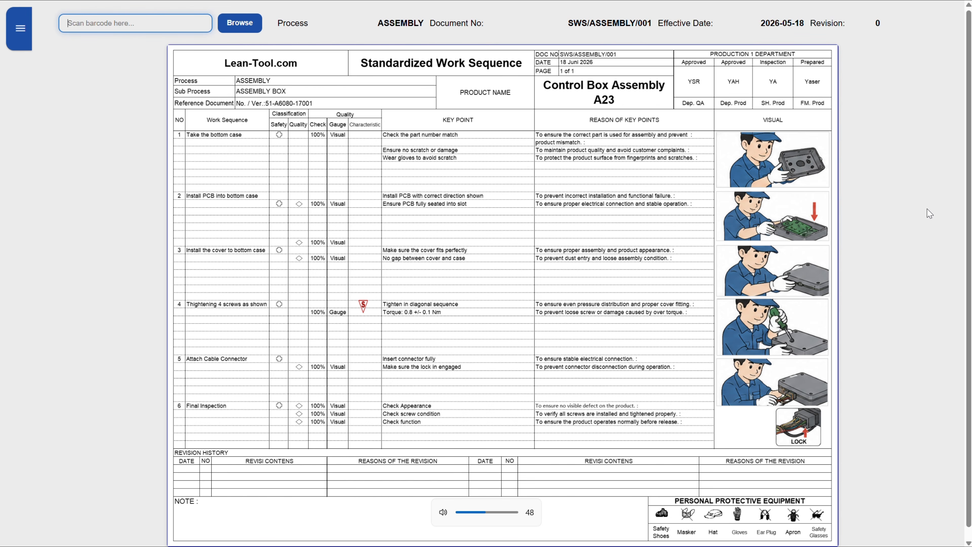
key(F11)
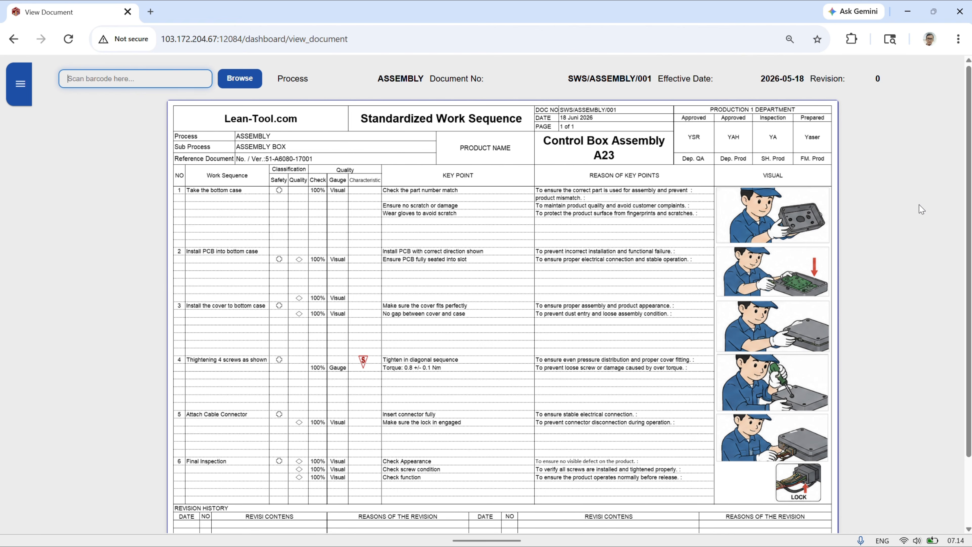
Step: Open the uploaded document image in its own tab, inspect it at full size, and close that tab
click(766, 194)
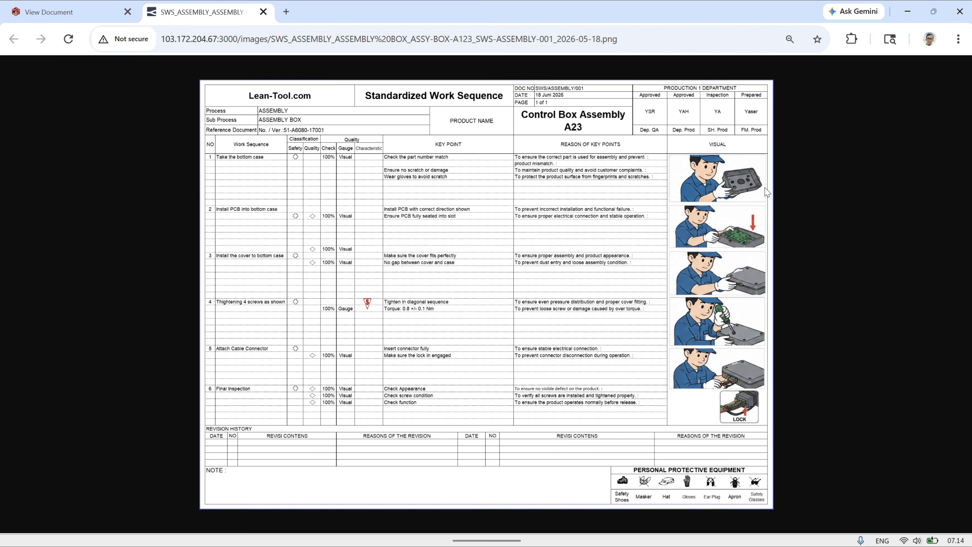
click(348, 169)
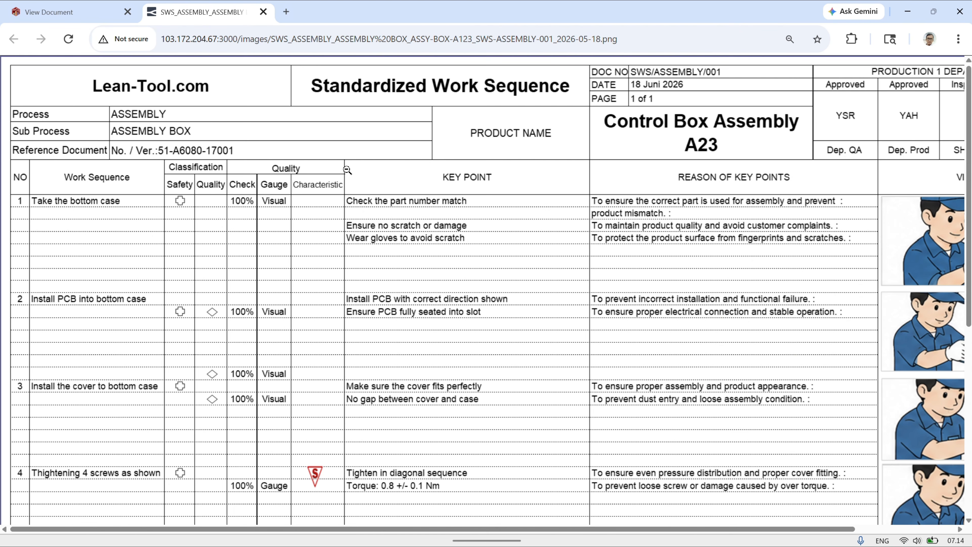
click(625, 222)
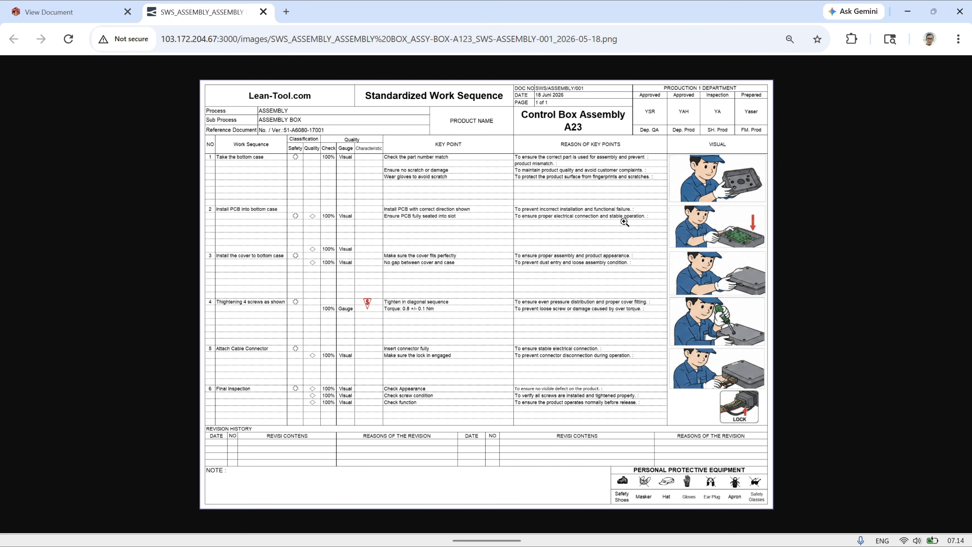
click(264, 12)
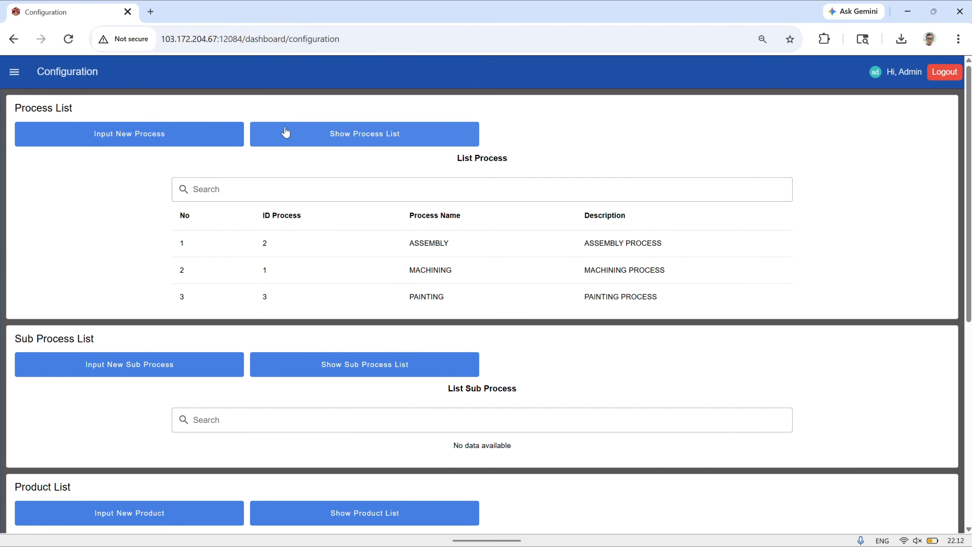
Step: View the new process form and the ASSEMBLY process's edit form on the Configuration page, closing both without changes
click(218, 133)
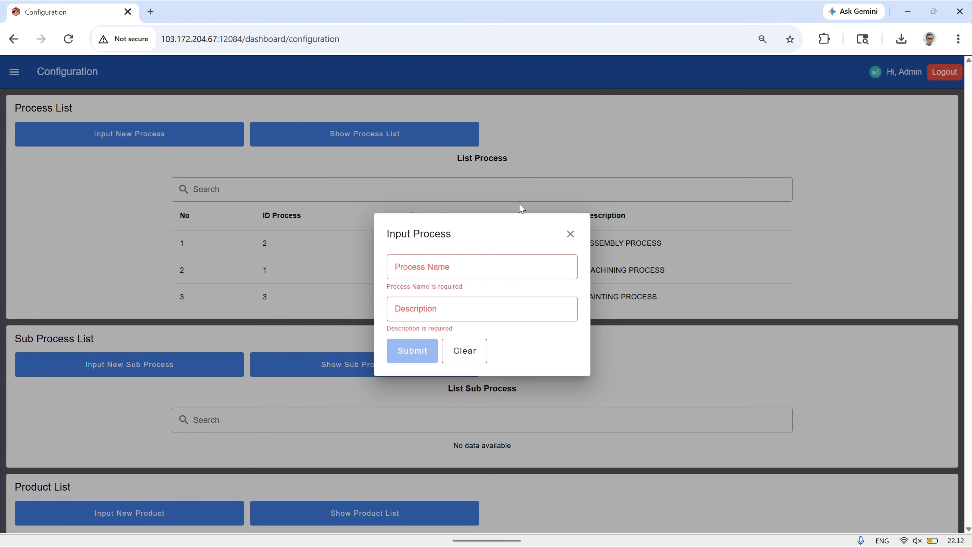
click(571, 234)
click(518, 240)
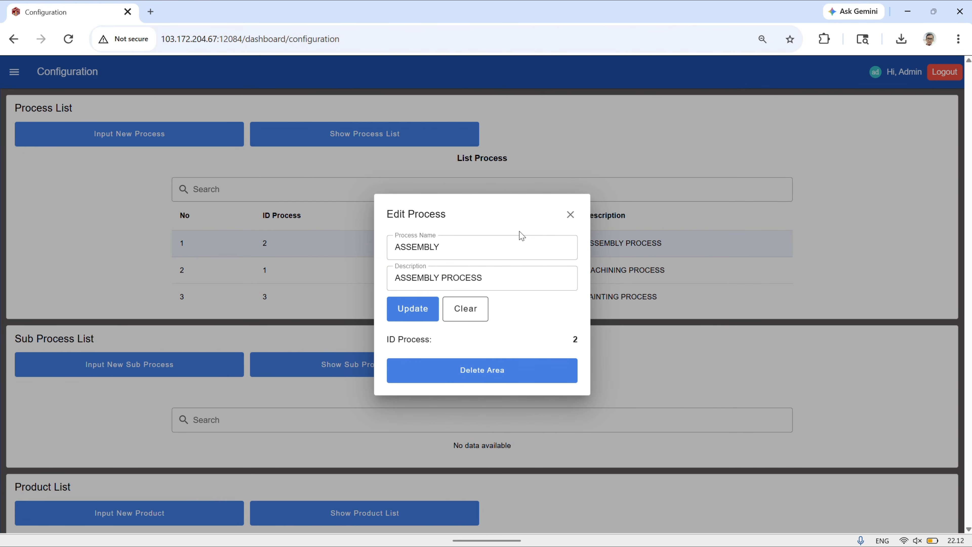
click(570, 214)
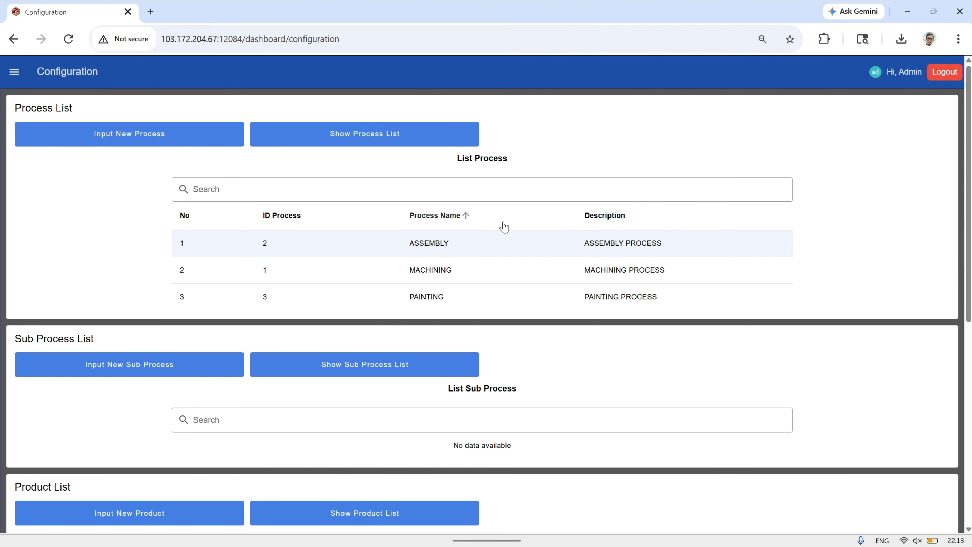
Step: Show the sub process list and view the new sub process form's process options and ASSEMBLY BOX's edit form, closing both without changes
scroll(417, 247, down, 3)
scroll(418, 247, down, 1)
click(384, 199)
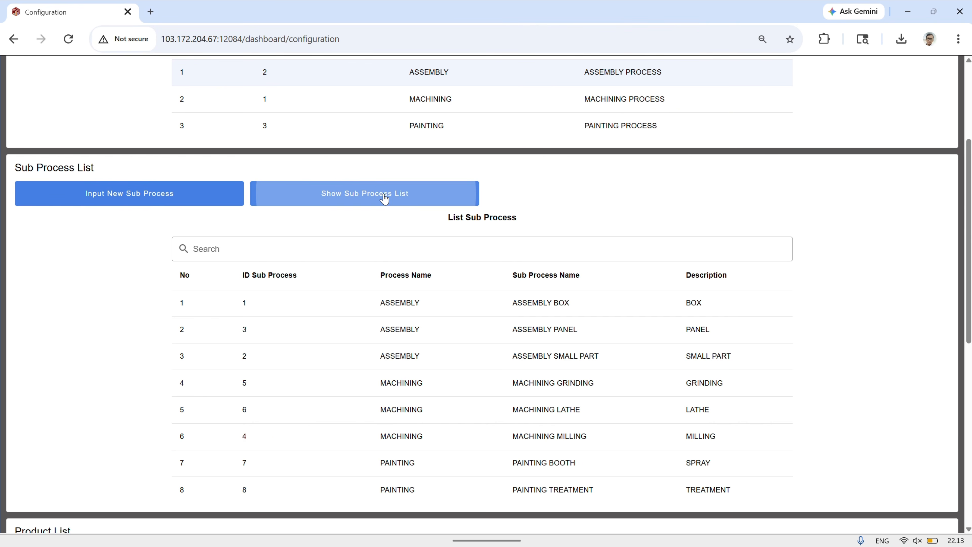
click(213, 197)
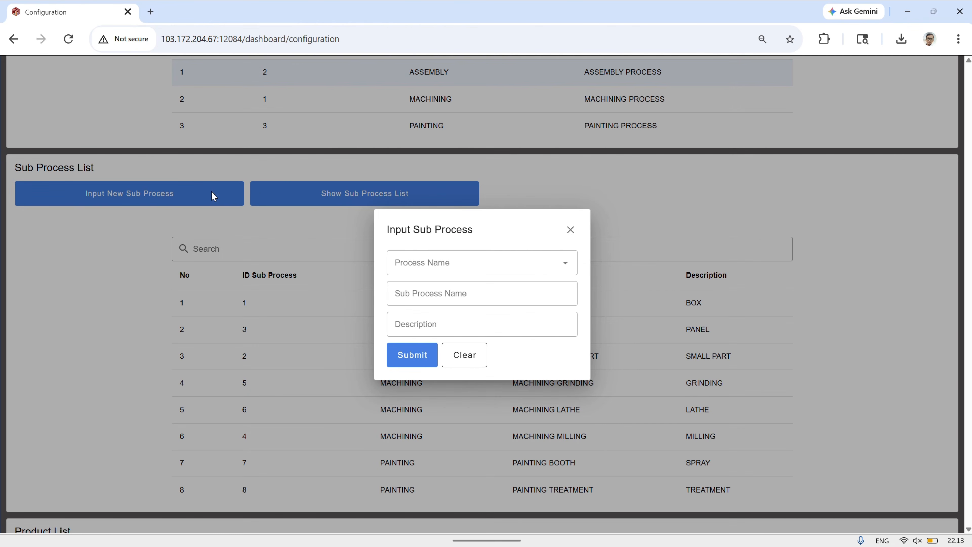
click(538, 269)
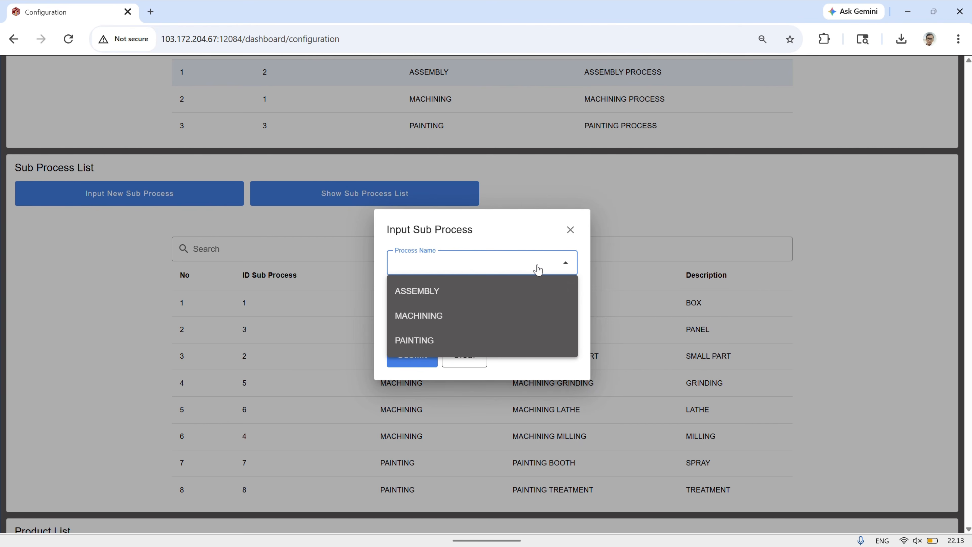
click(538, 270)
click(570, 230)
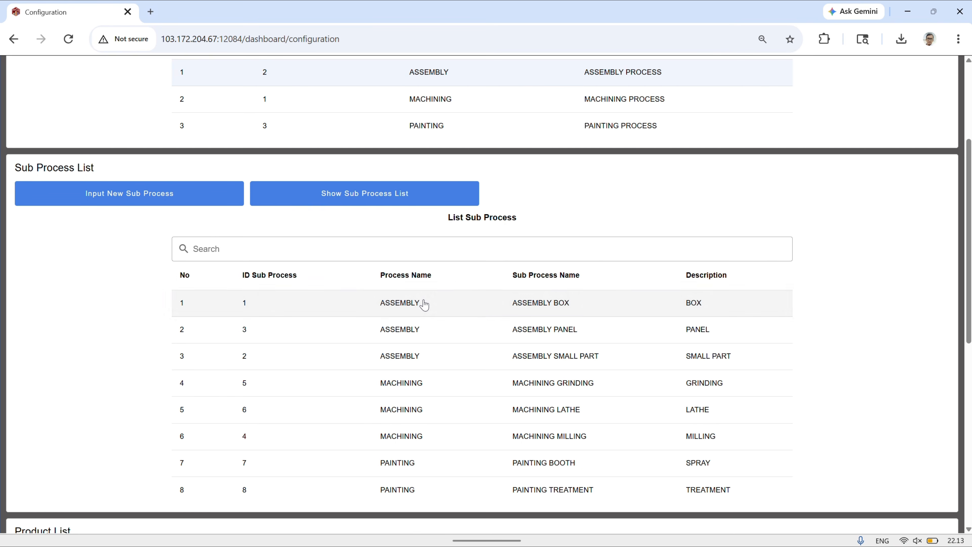
click(422, 302)
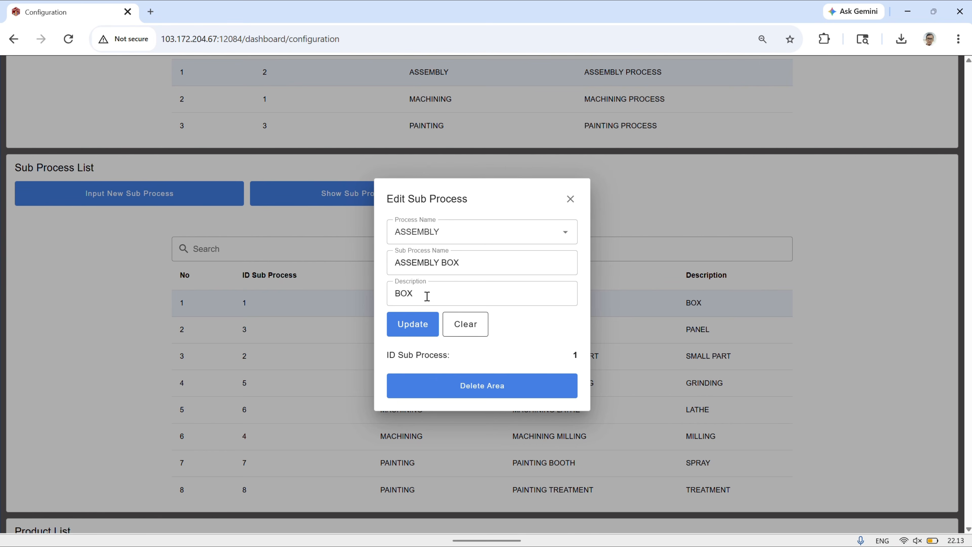
click(570, 199)
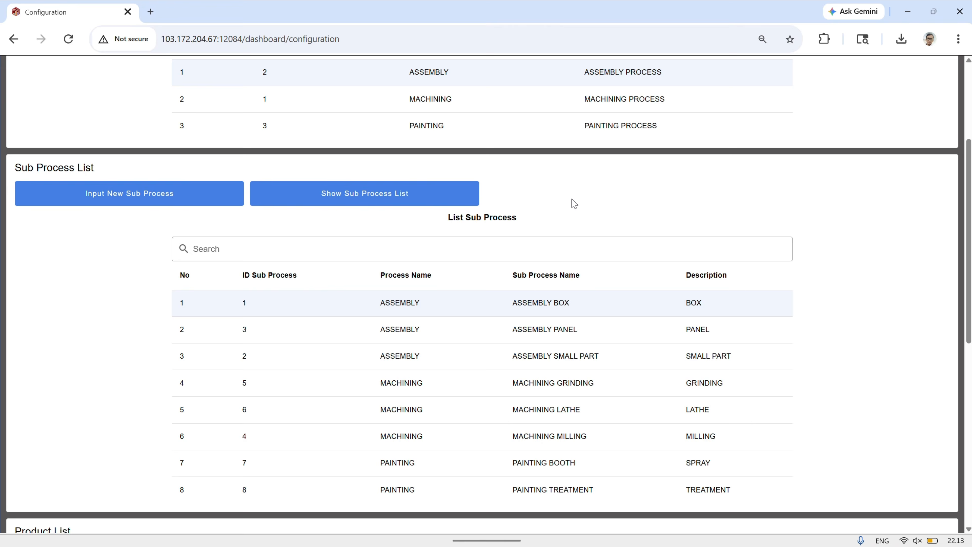
Step: Show the product list and view the new product form's process options and CONTROL BOX ASSEMBLY A23's edit form, closing both without changes
scroll(574, 204, down, 9)
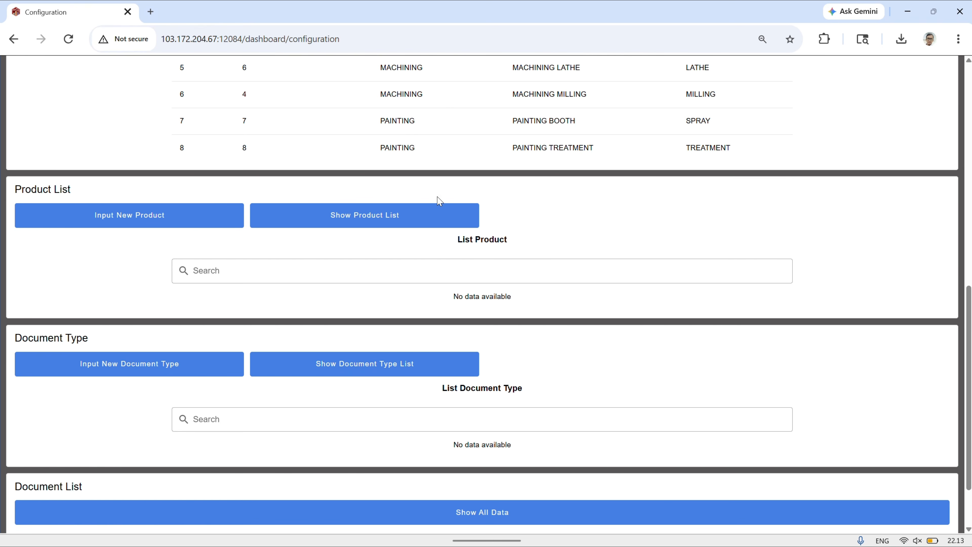
click(280, 215)
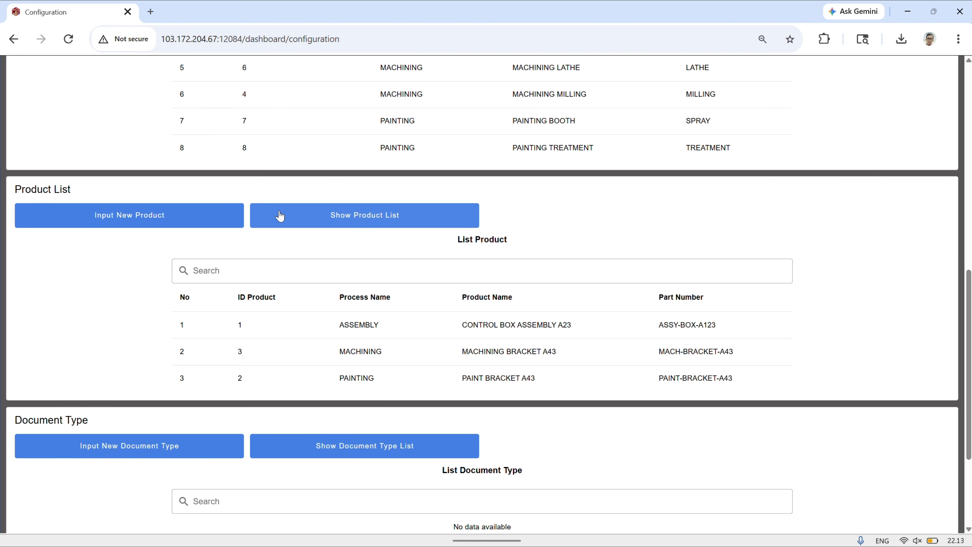
click(178, 225)
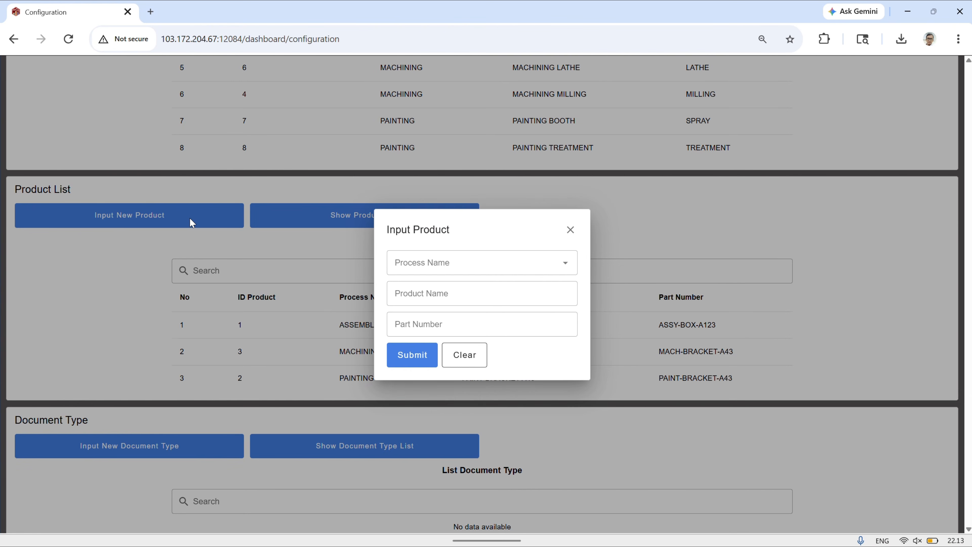
click(560, 262)
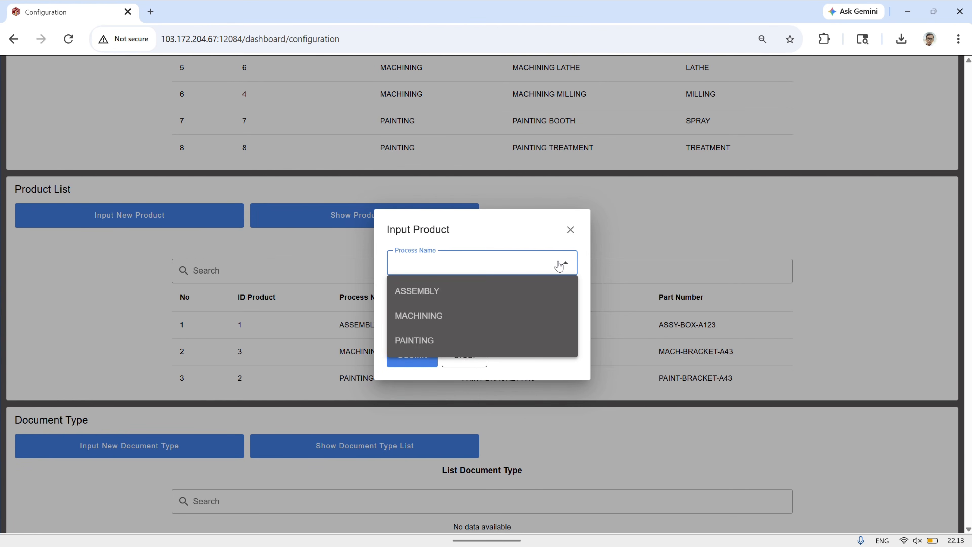
click(560, 263)
click(570, 231)
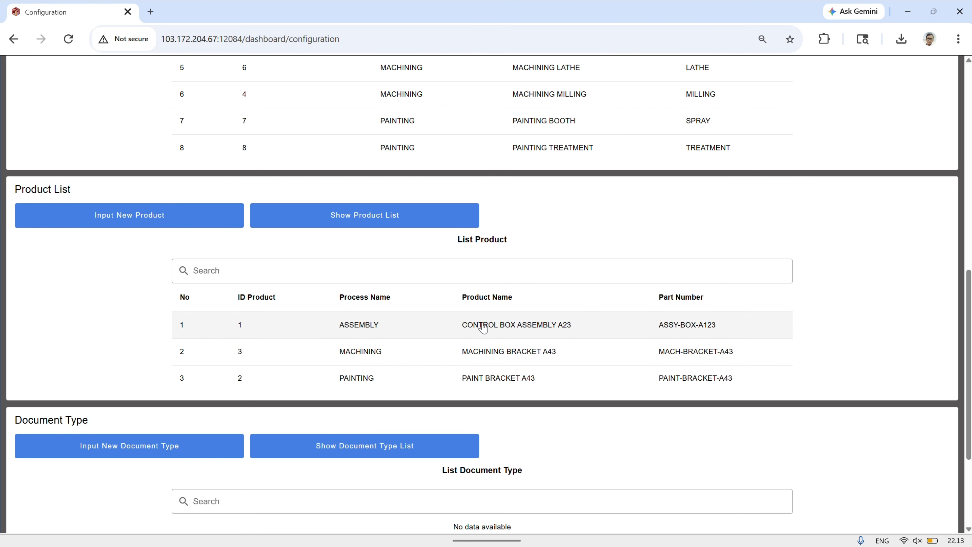
click(404, 324)
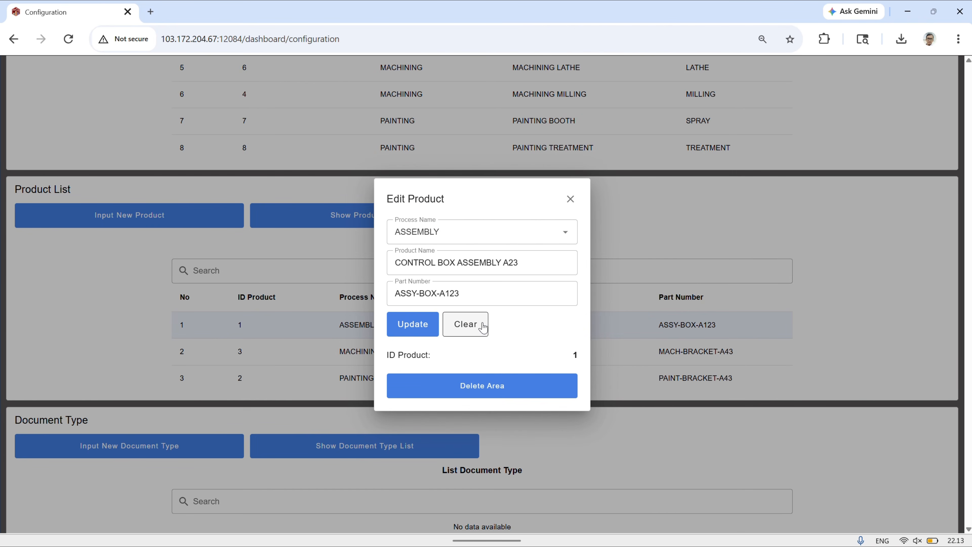
click(571, 198)
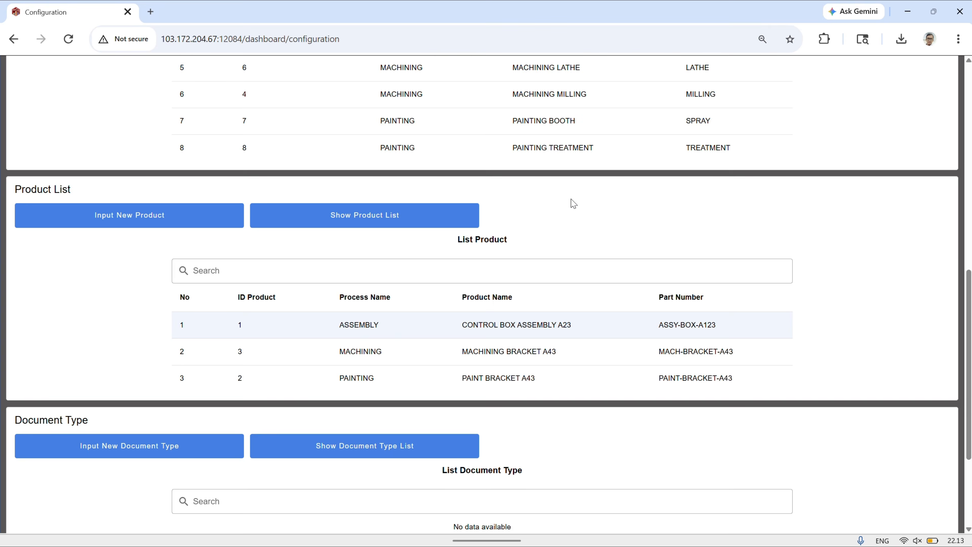
Step: Show the document type list and view the new document type form and the SWCT edit form, closing both without changes
scroll(573, 204, down, 4)
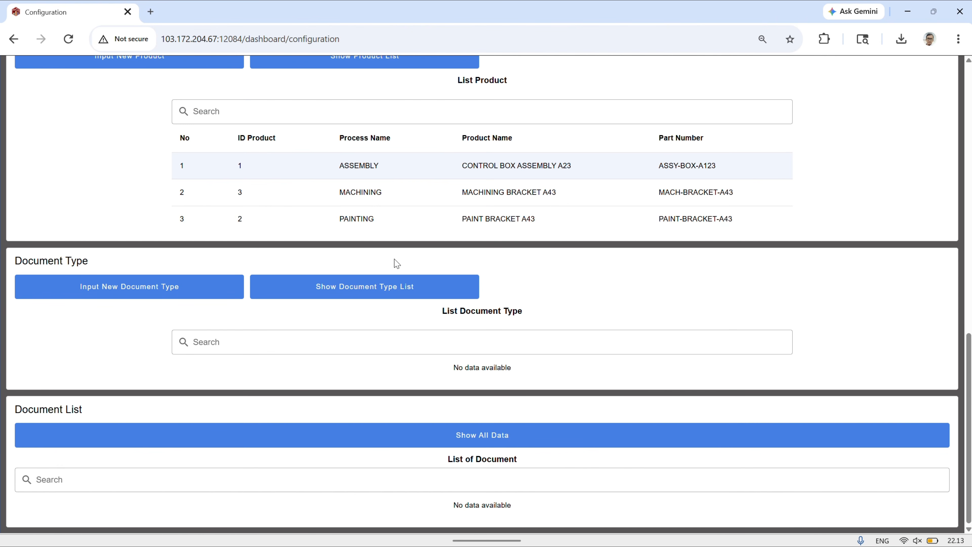
click(359, 286)
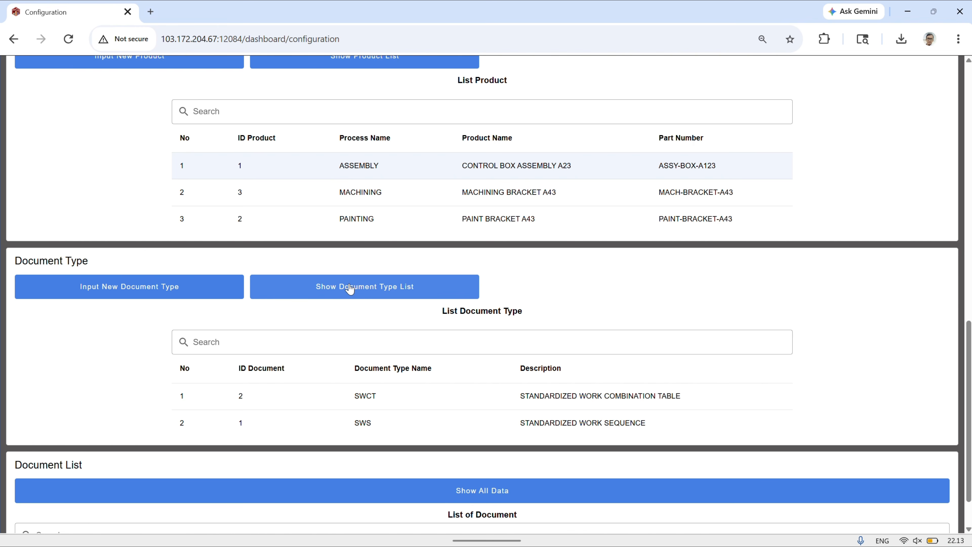
click(219, 298)
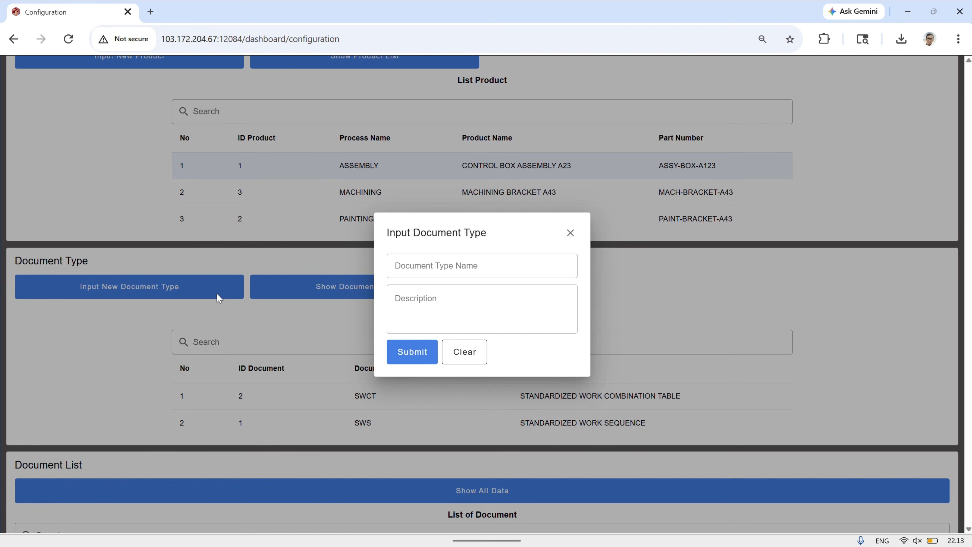
click(570, 232)
click(384, 399)
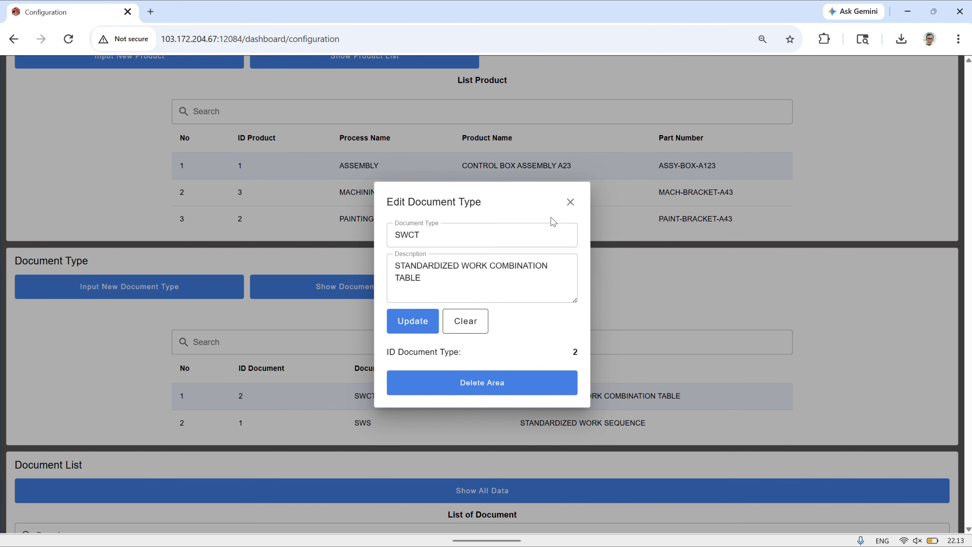
click(571, 201)
Step: Show all data in the Configuration page's document list and view the SWS/ASSEMBLY/001 edit form, closing it without changes
scroll(577, 284, down, 1)
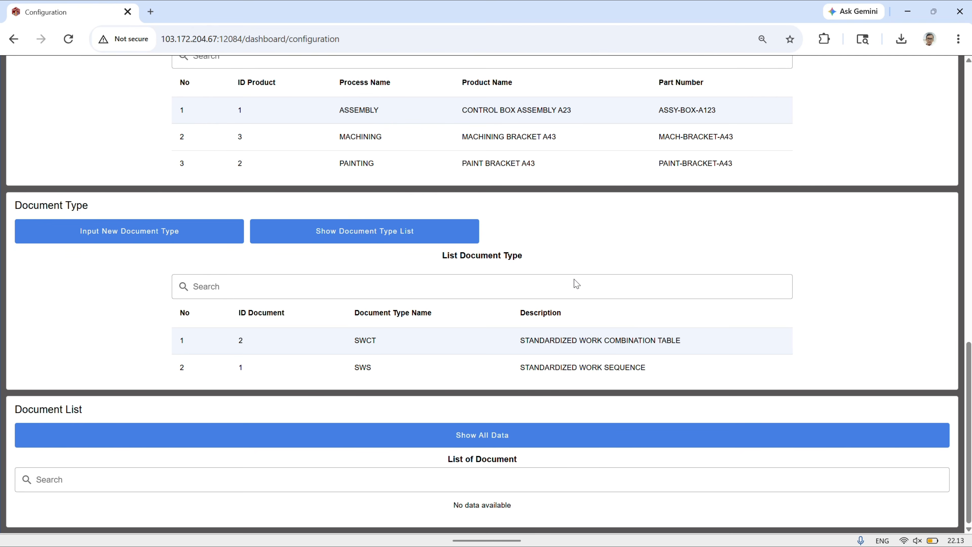
click(504, 441)
scroll(504, 441, down, 2)
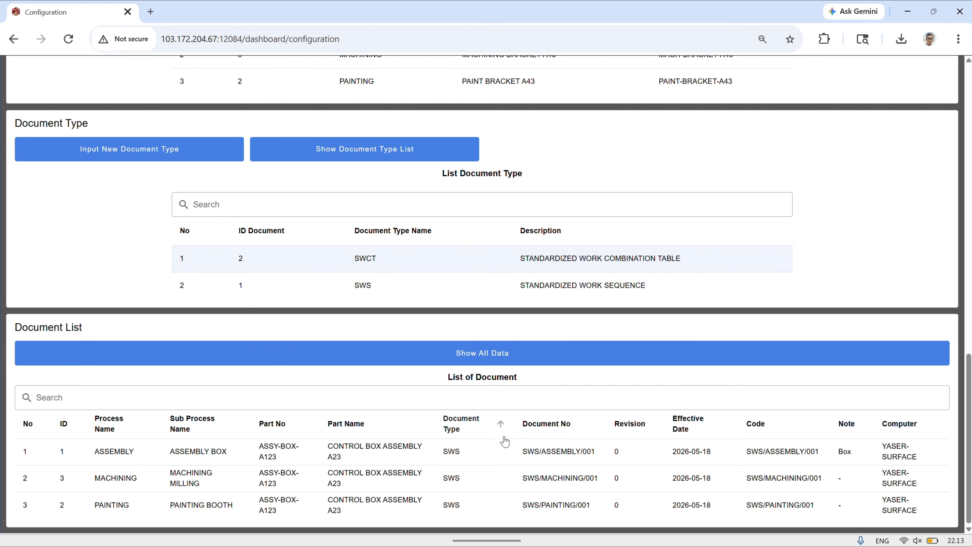
click(536, 452)
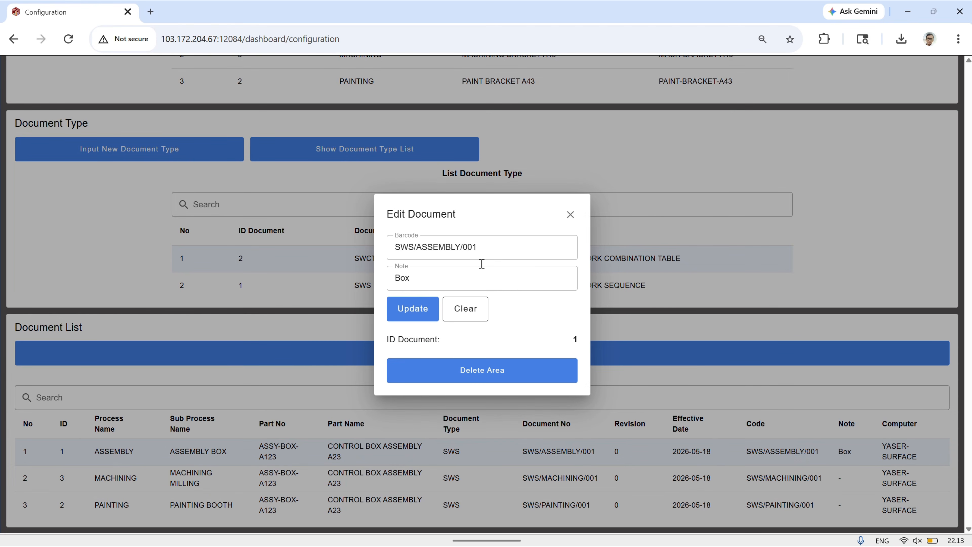
click(571, 214)
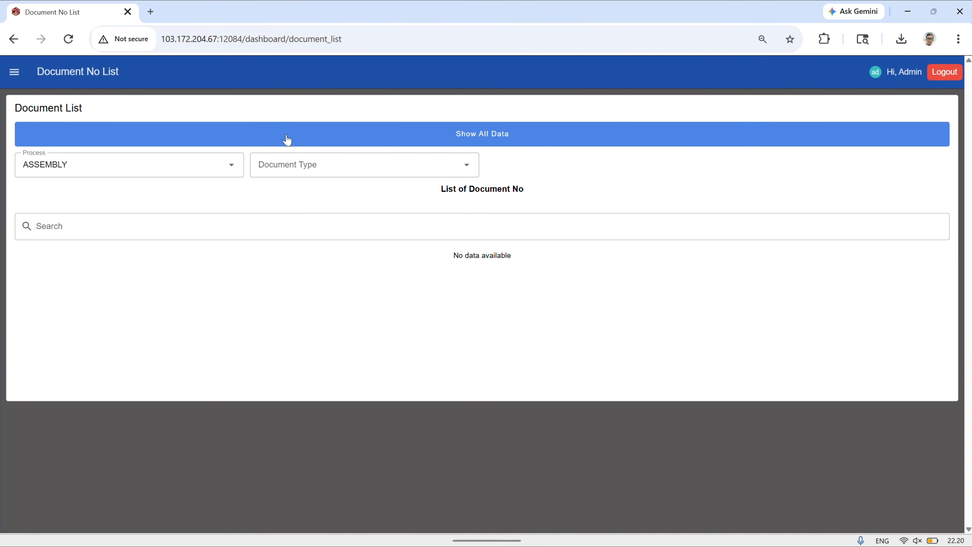
Step: On the Document No List page, show all documents, filter by process MACHINING, PAINTING and ASSEMBLY in turn, and show all documents again
click(287, 140)
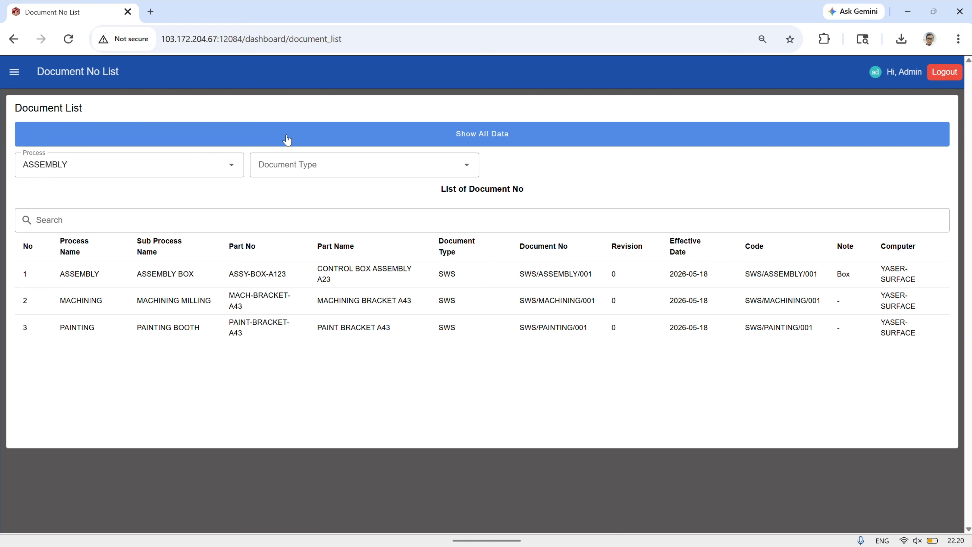
click(232, 166)
click(162, 216)
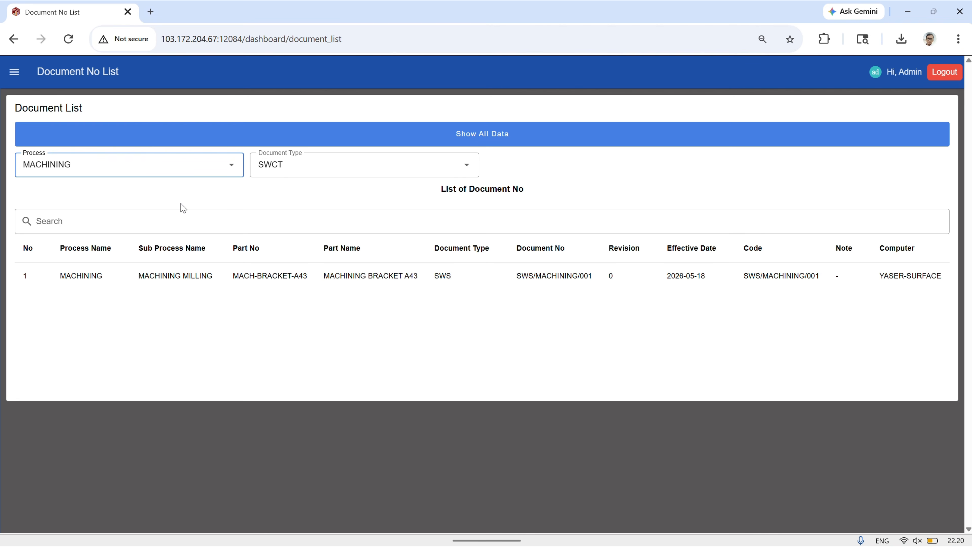
click(199, 164)
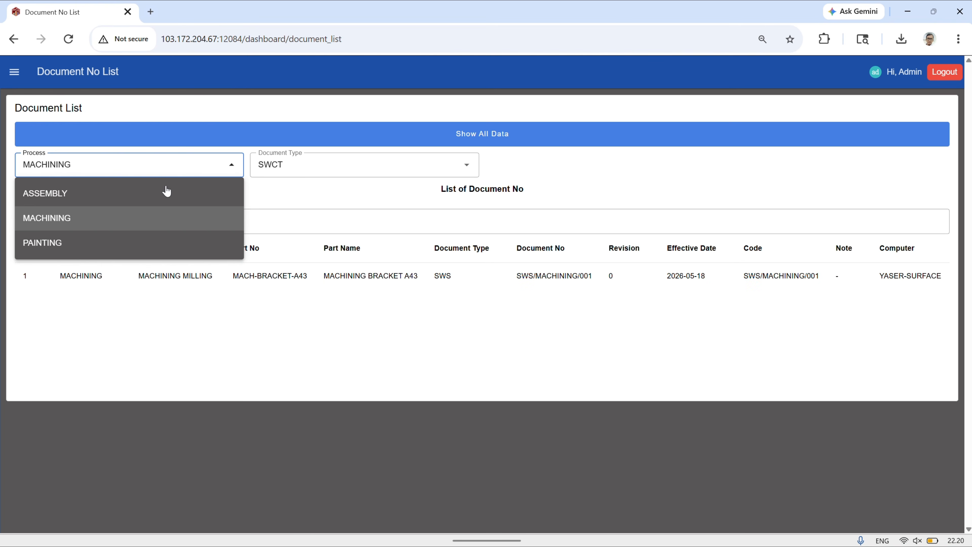
click(118, 244)
click(156, 165)
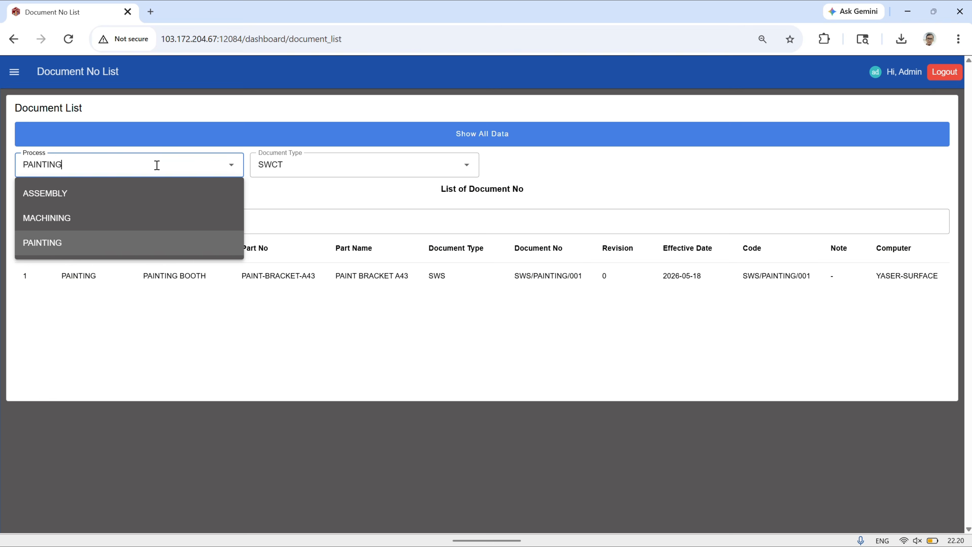
click(129, 192)
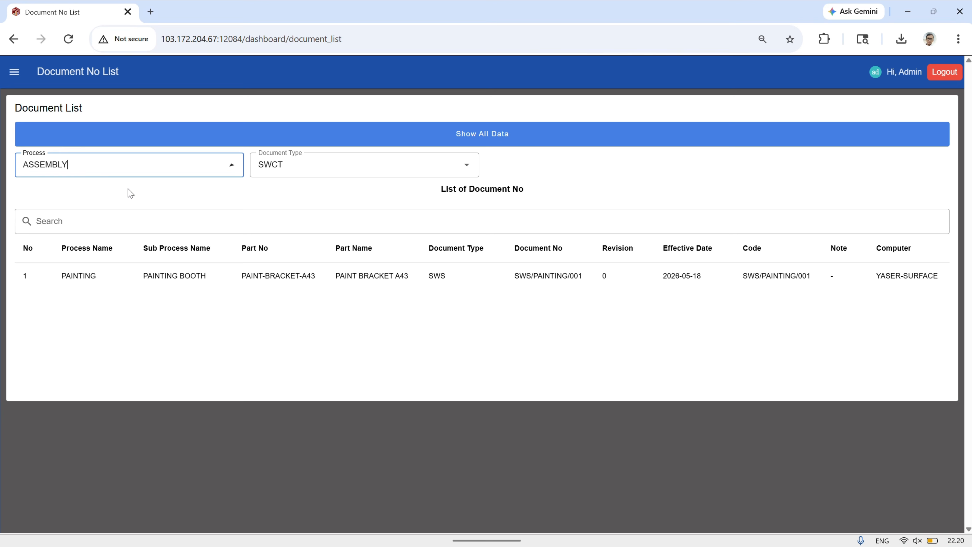
click(383, 136)
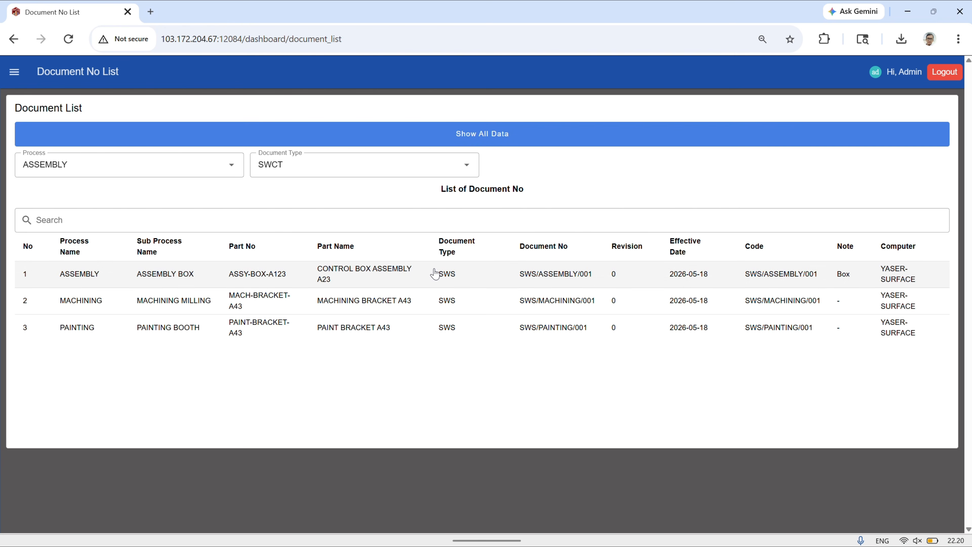
Step: View document SWS/ASSEMBLY/001 with its effective date options, followed by document SWS/MACHINING/001, closing each view
click(435, 275)
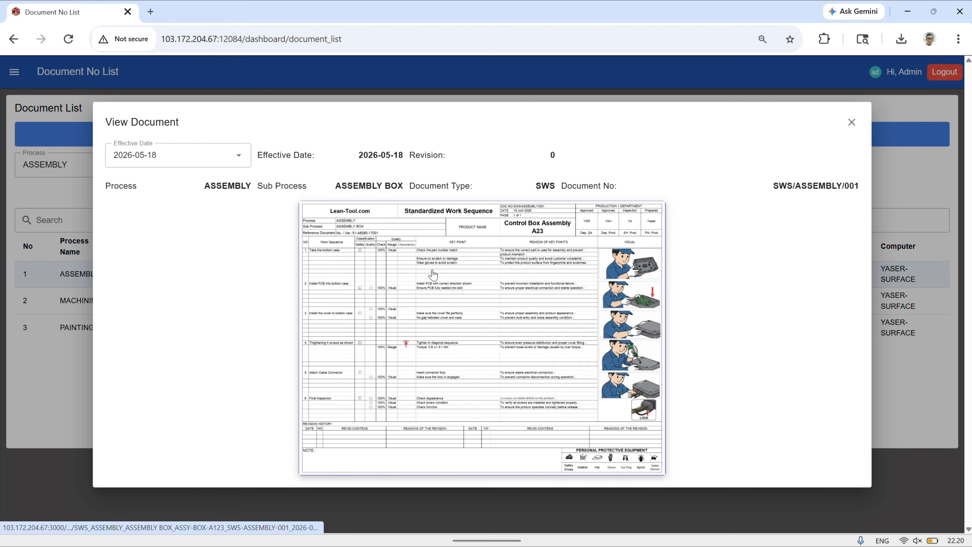
click(238, 155)
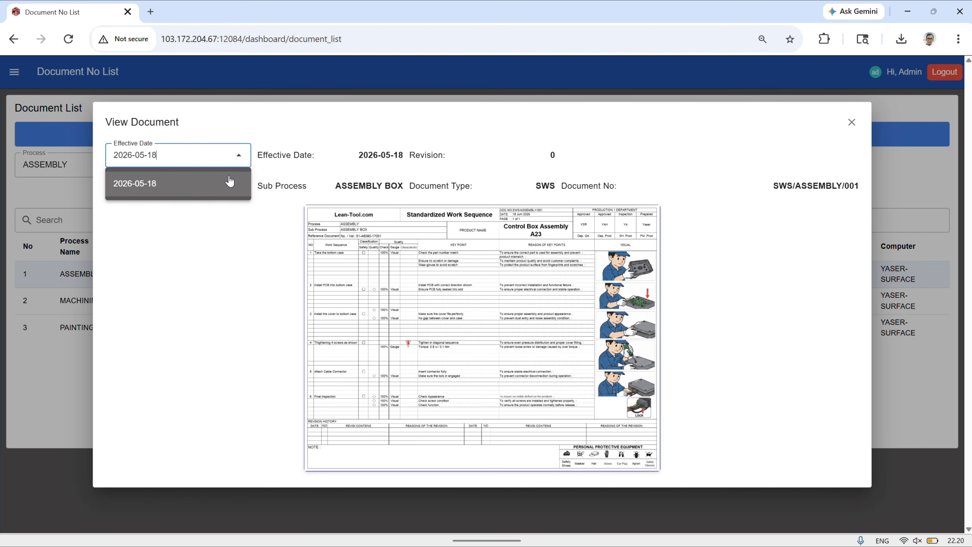
click(262, 130)
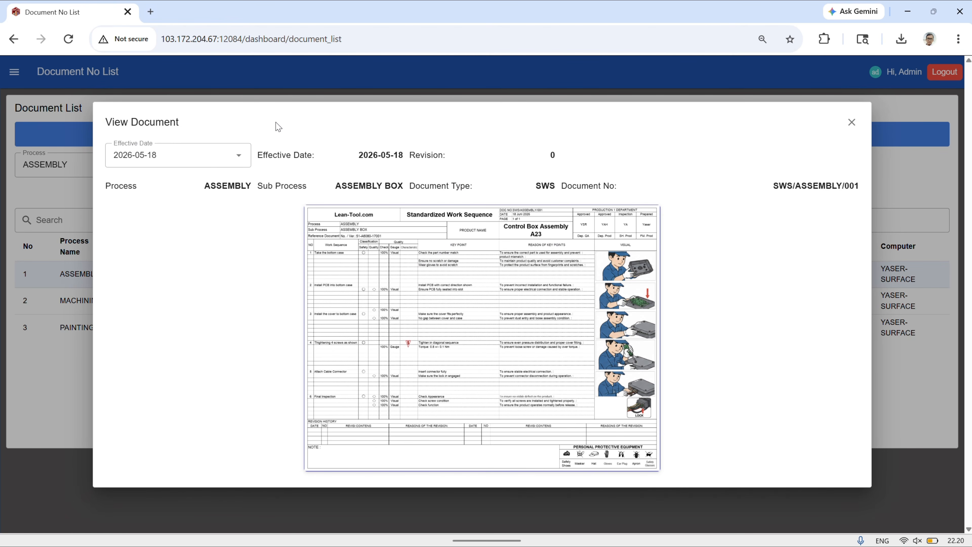
click(852, 123)
click(449, 312)
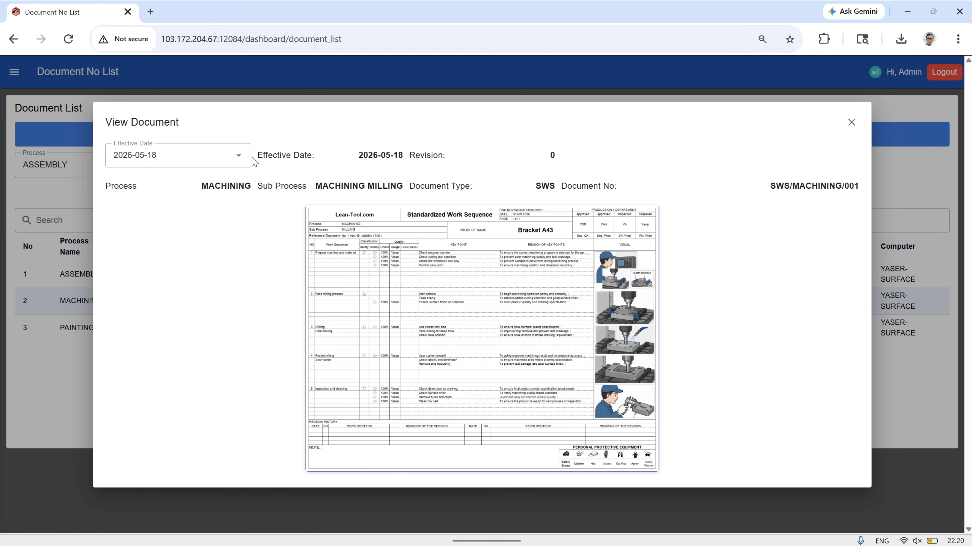
click(854, 123)
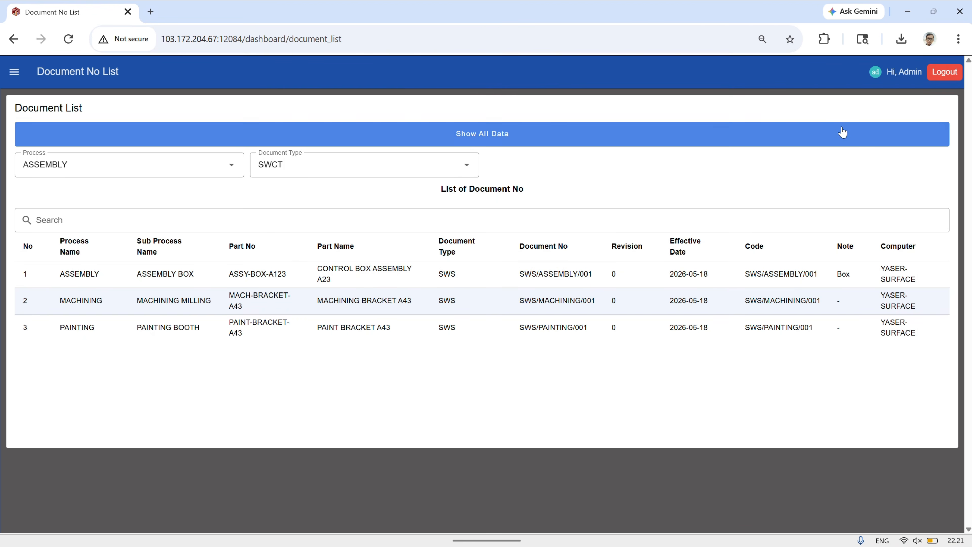
Step: View document SWS/PAINTING/001, open its image in a separate tab, and close that tab
click(561, 327)
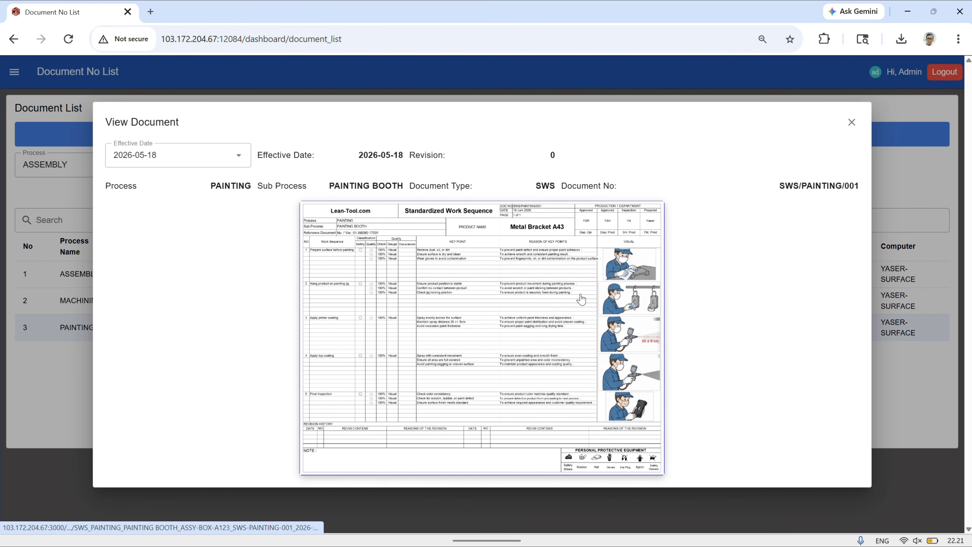
click(581, 299)
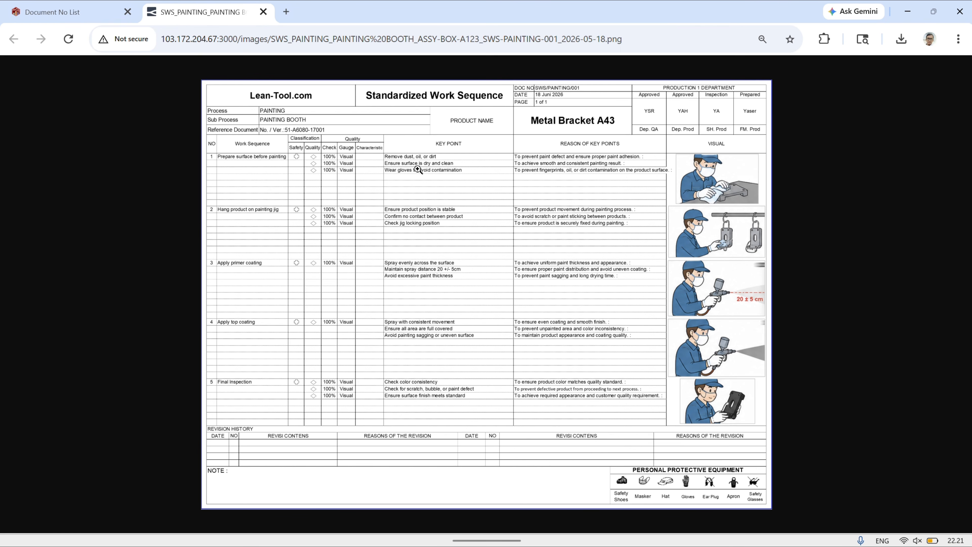
click(263, 12)
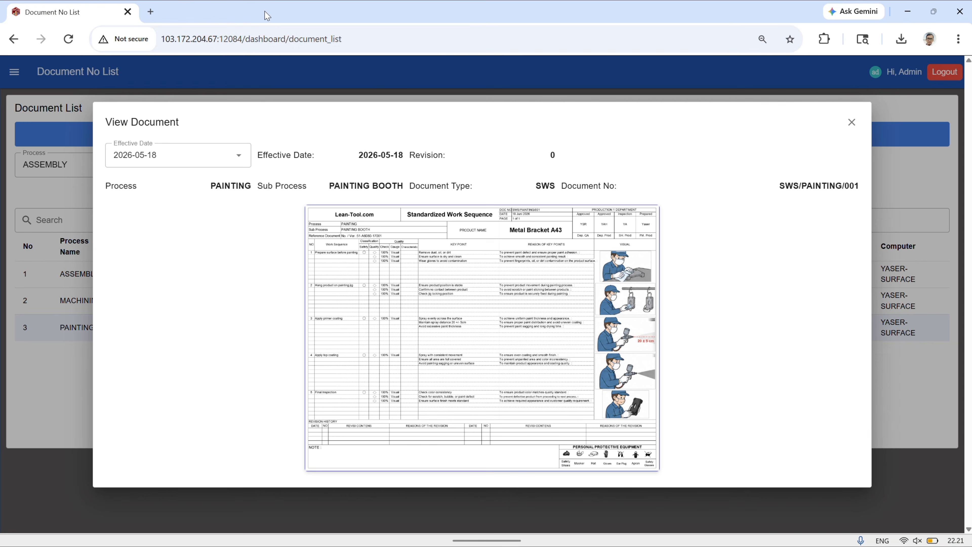
Step: Check the effective date options of document SWS/PAINTING/001 and close its view
click(243, 153)
click(241, 160)
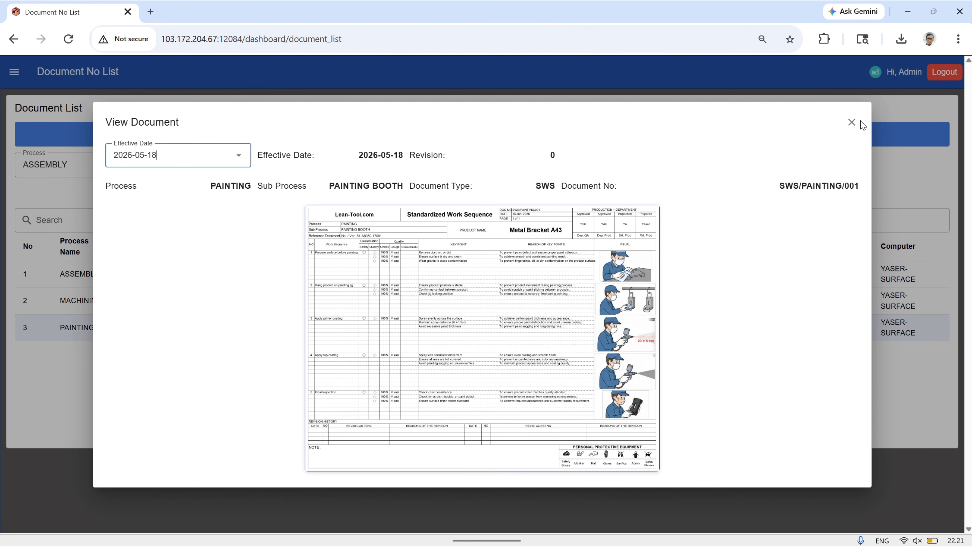
click(851, 122)
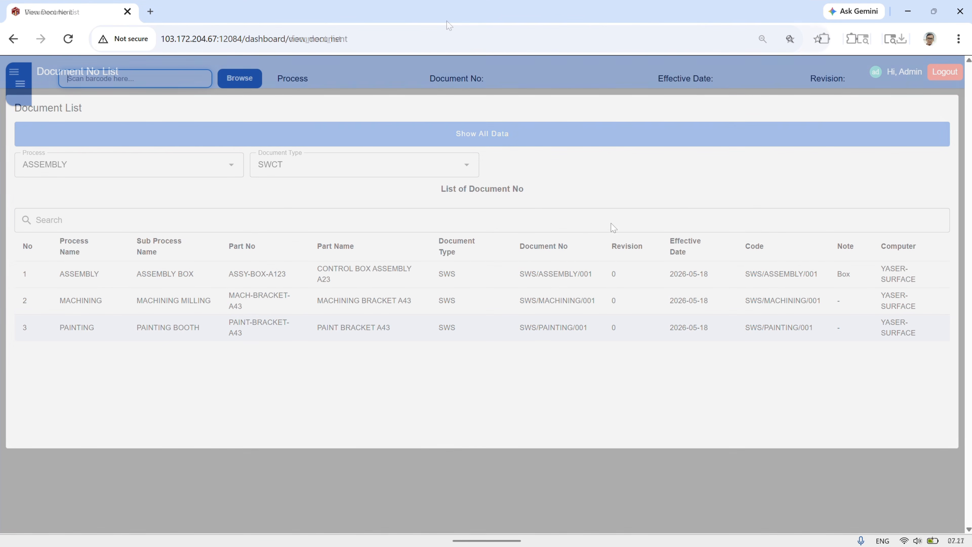
Step: Show the View Document page in full screen and load document SWS/ASSEMBLY/001 by its barcode
click(959, 39)
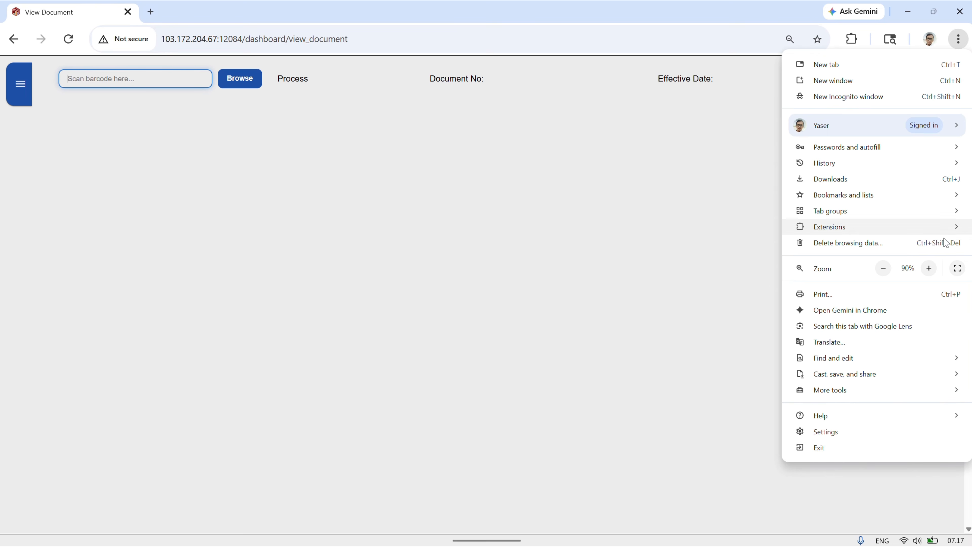
click(958, 268)
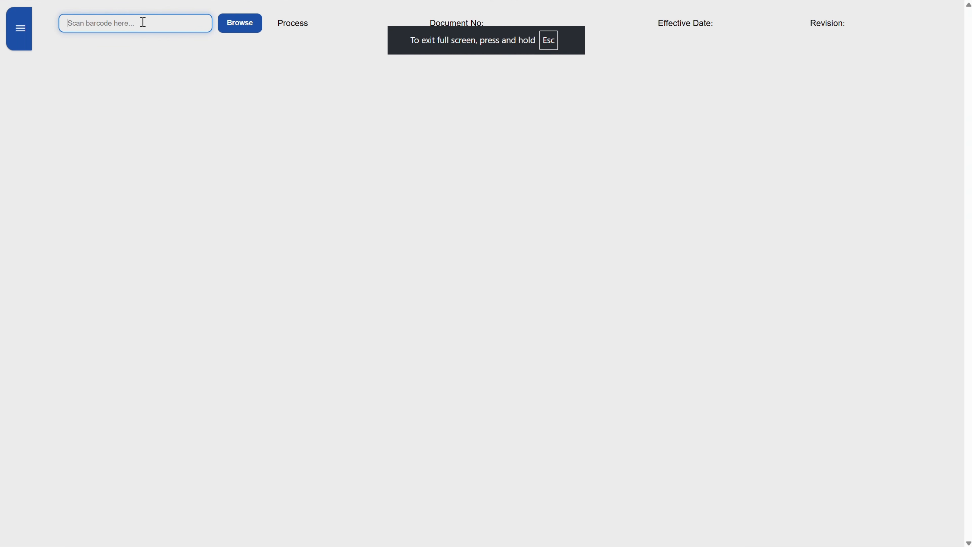
text(SWS/ASSEMBLY/001)
key(Return)
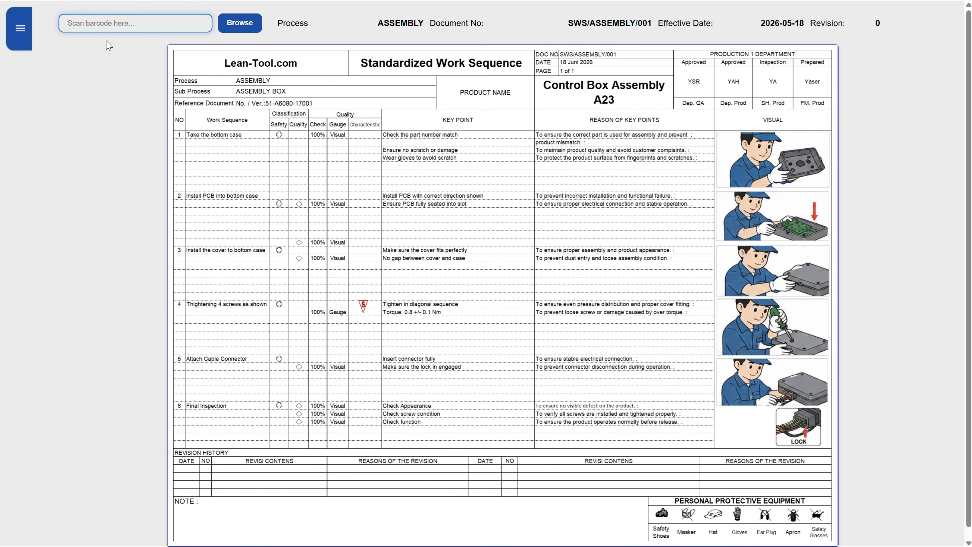
Step: Load document SWS/PAINTING/001 by its barcode, followed by document SWS/MACHINING/001
text(SWS/PAINTING/001)
key(Return)
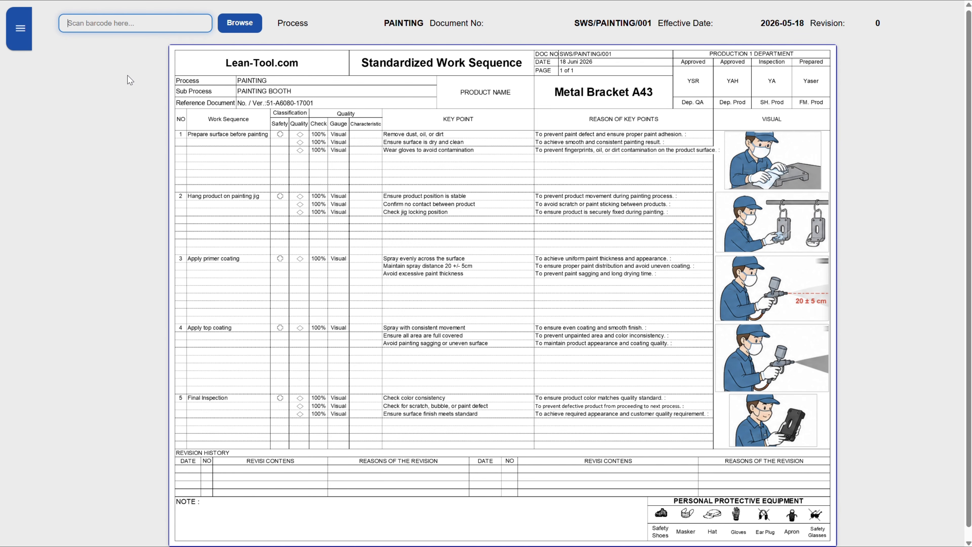
text(SWS/MACHINING/001)
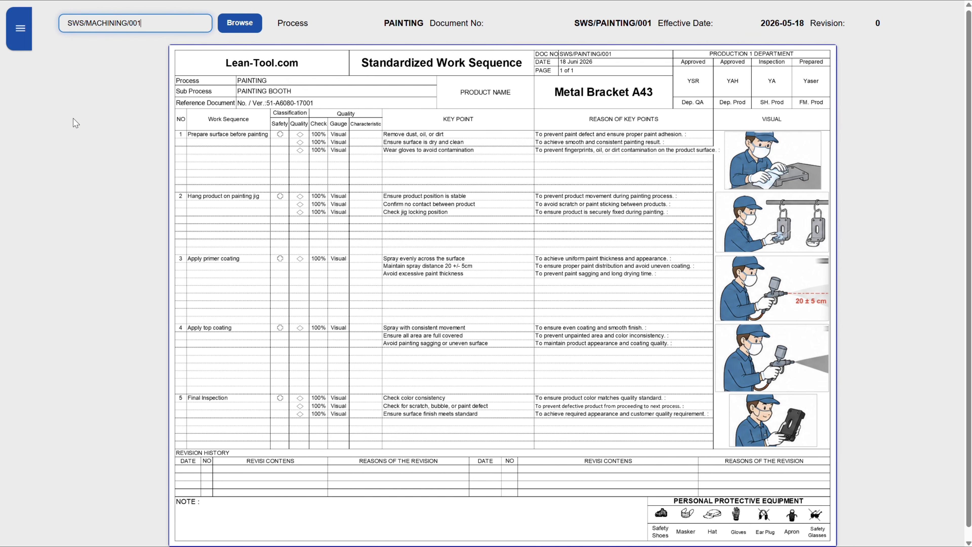
key(Return)
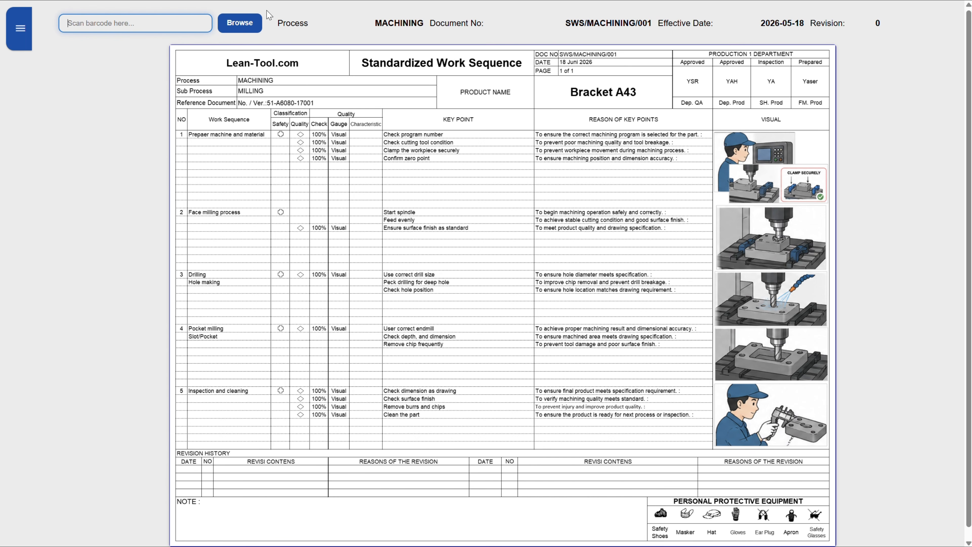
Step: Browse the document list and search it for "ass", followed by "mach"
click(248, 26)
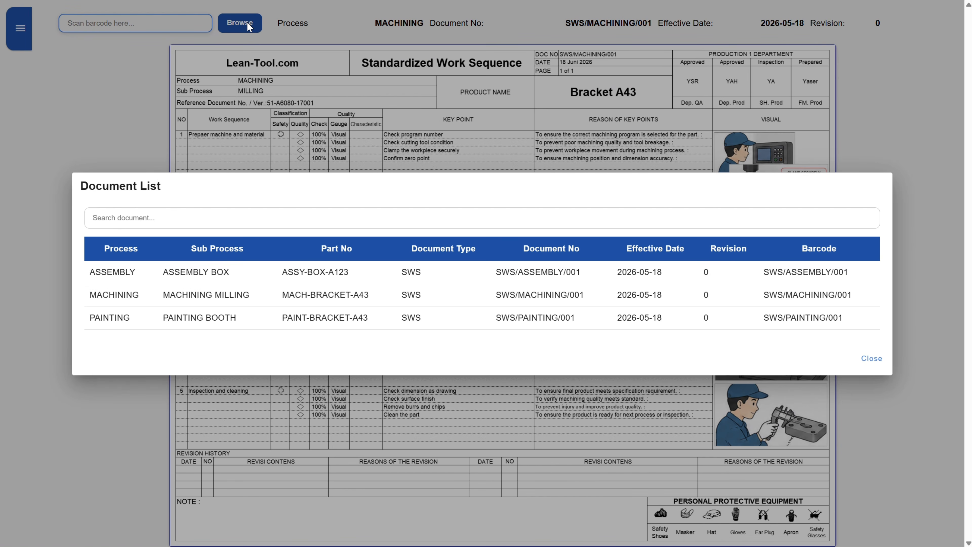
click(213, 217)
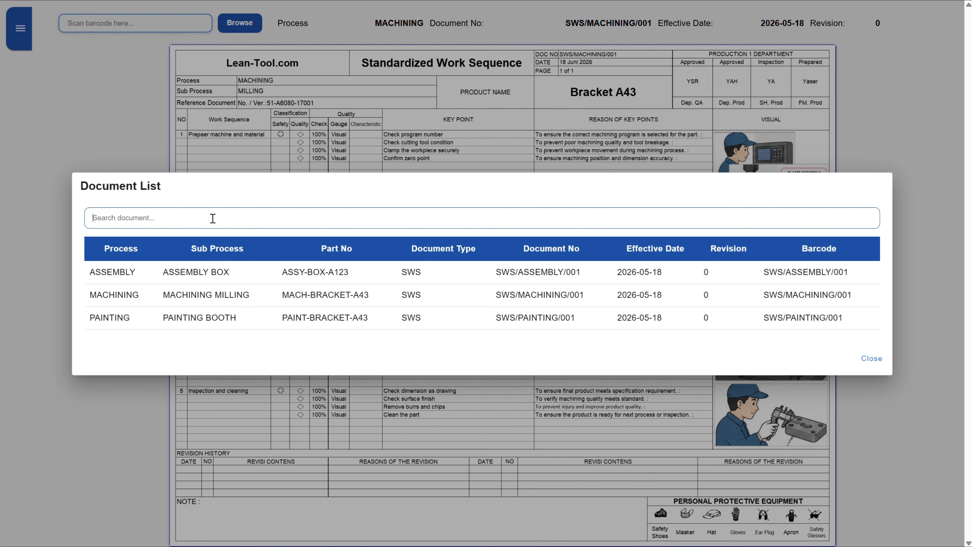
text(ass)
key(BackSpace)
key(BackSpace)
key(BackSpace)
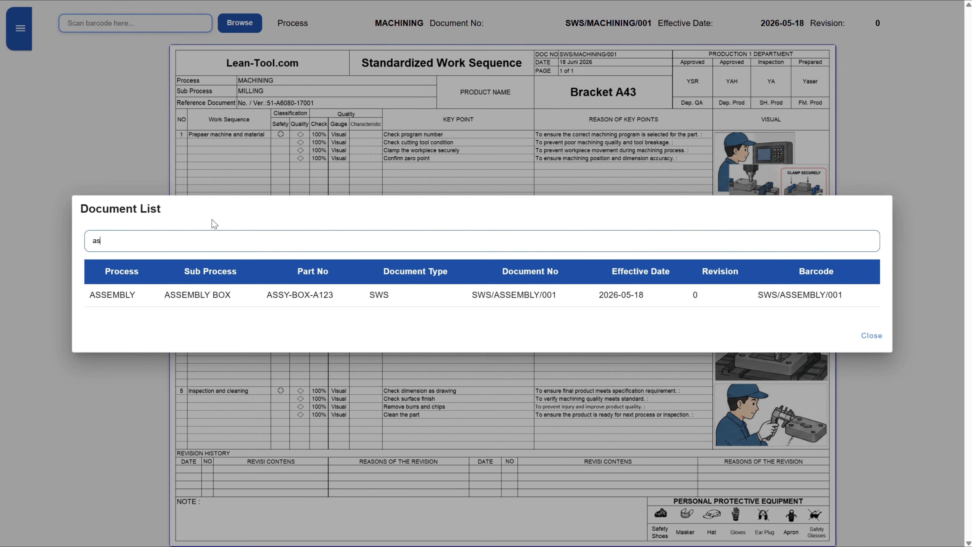
text(mach)
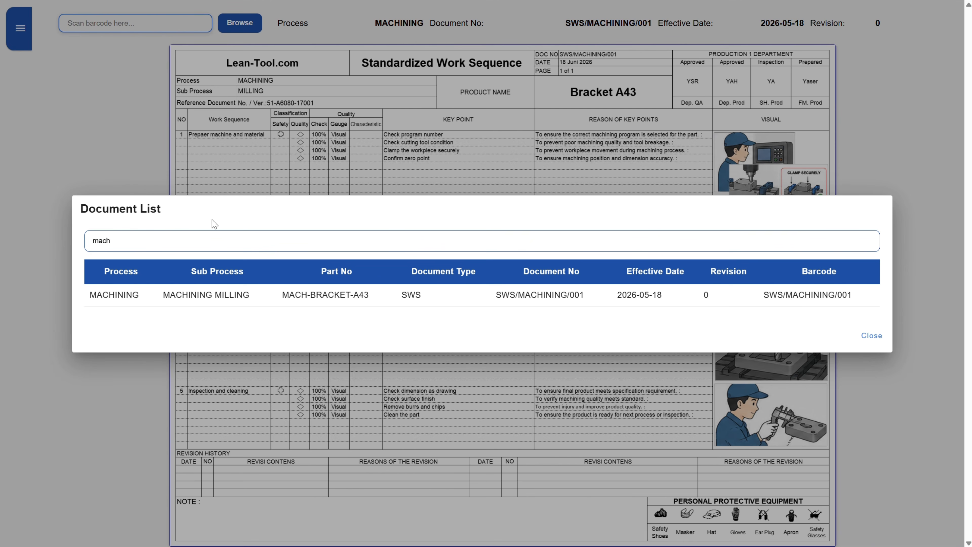
Step: Search the document list for "pain" and "sws" in turn, and clear the search to list all documents
key(BackSpace)
key(BackSpace)
key(BackSpace)
text(pain)
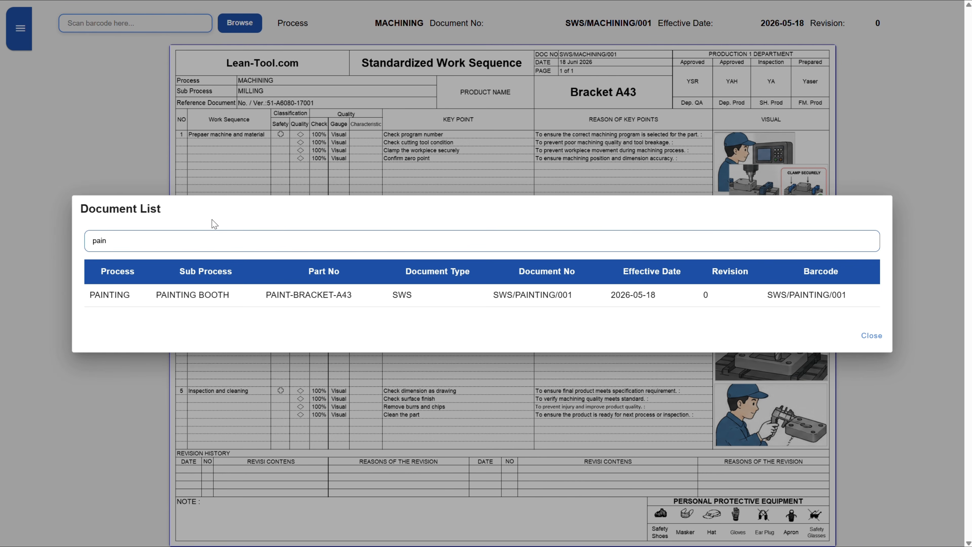
key(BackSpace)
key(BackSpace)
key(BackSpace)
key(BackSpace)
text(sws)
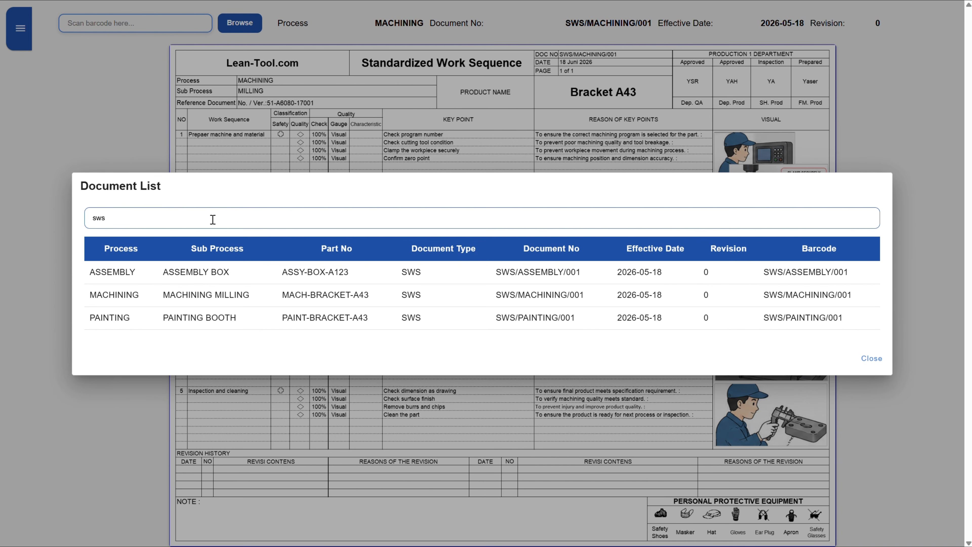
key(BackSpace)
key(BackSpace)
key(BackSpace)
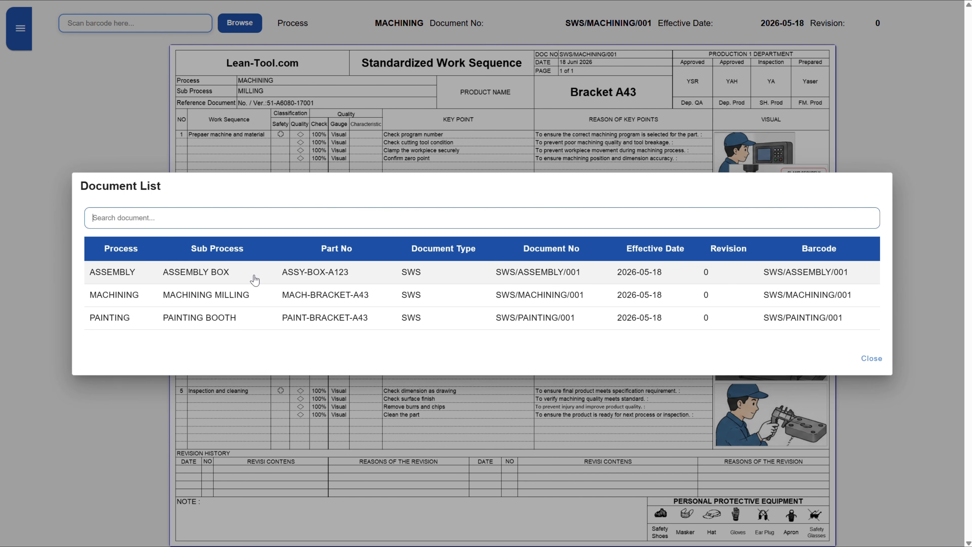
Step: Open the ASSEMBLY, MACHINING and PAINTING documents one after another from the browsable document list
click(363, 274)
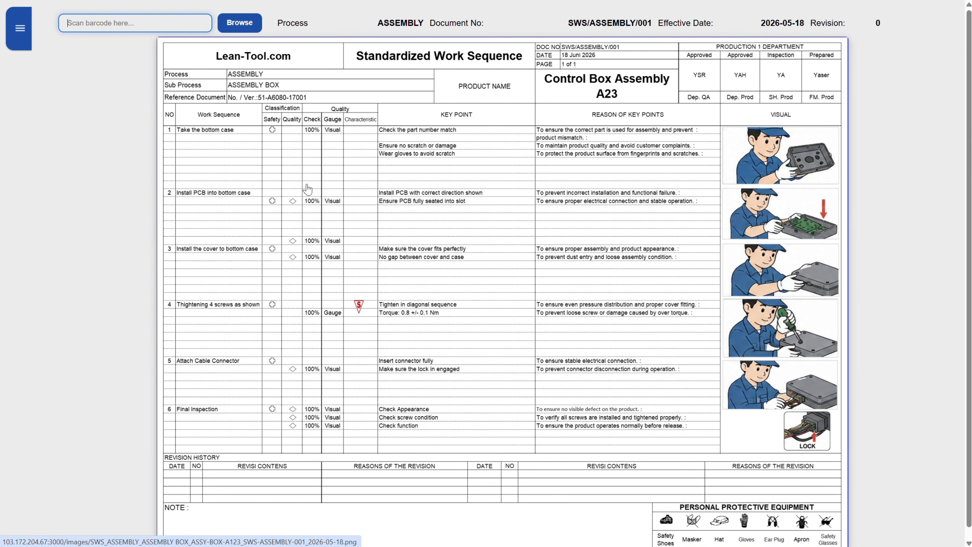
click(249, 23)
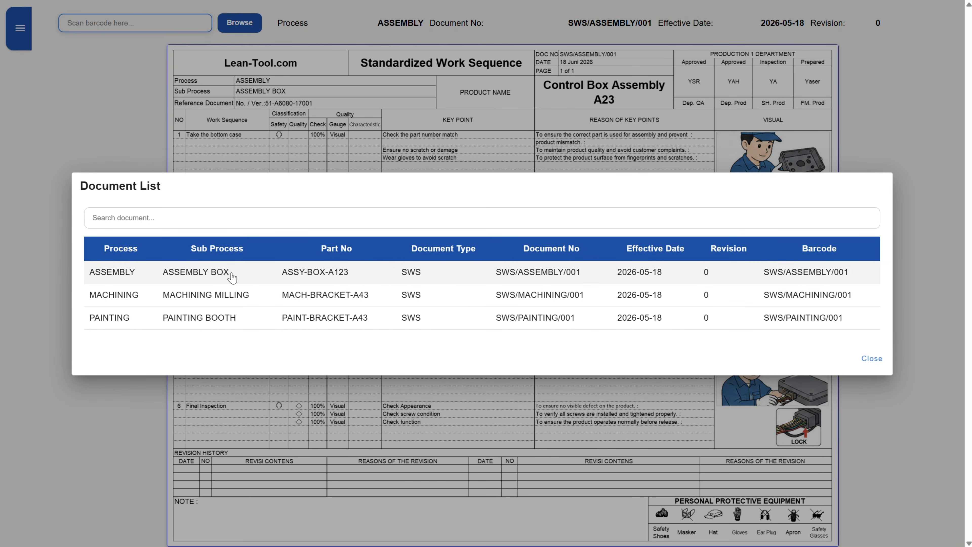
click(225, 296)
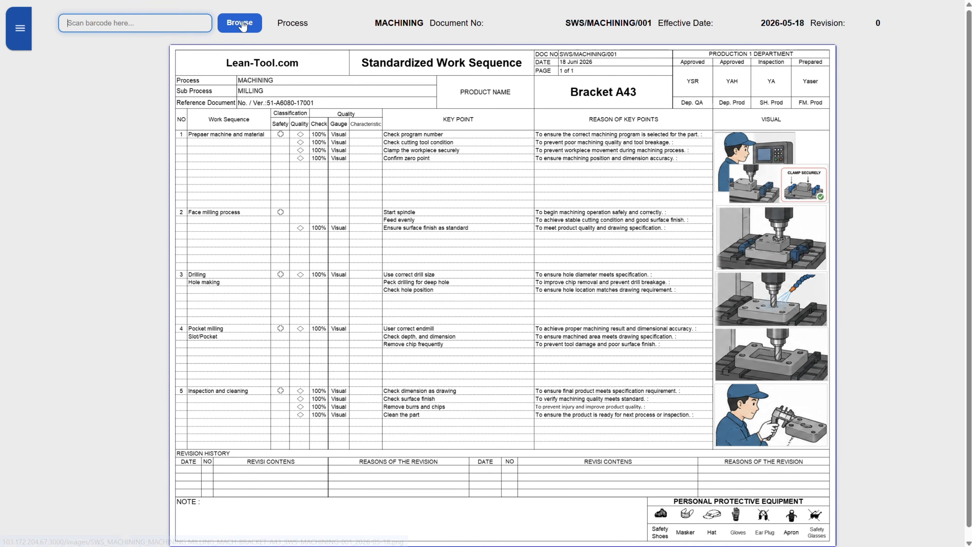
click(241, 24)
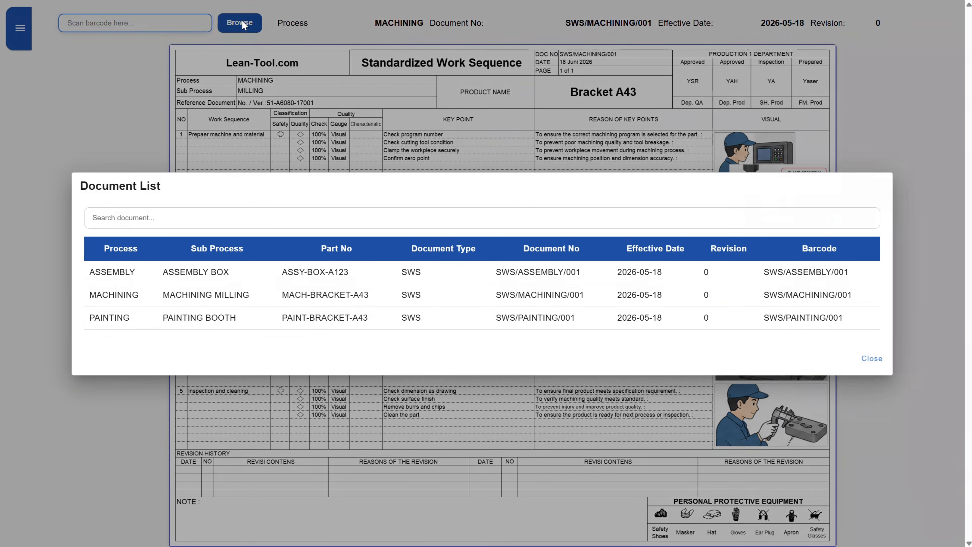
click(215, 324)
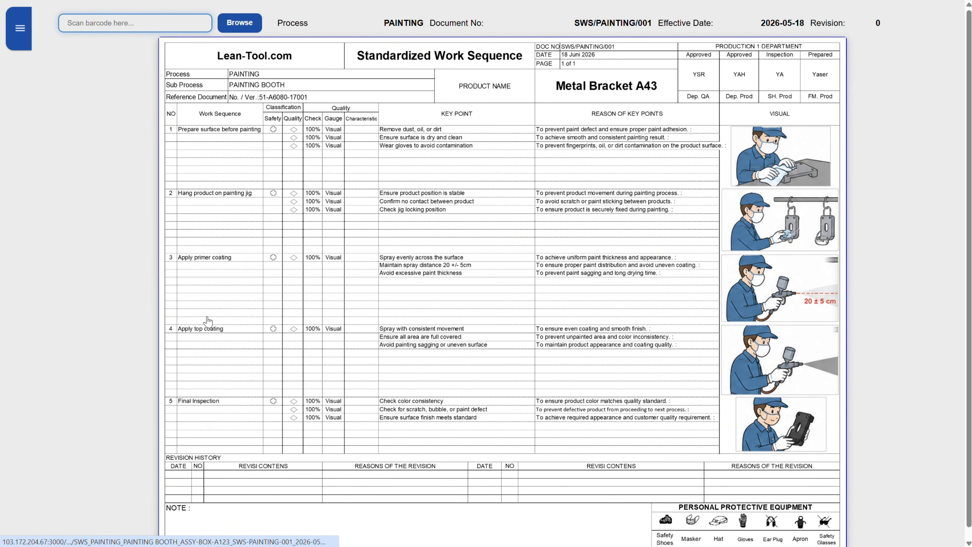